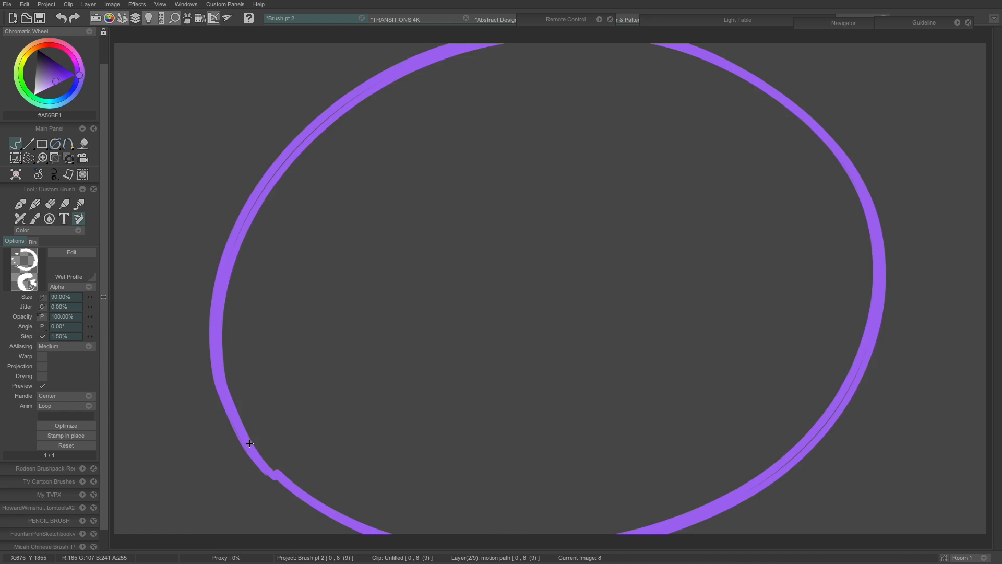
Draw the last frames of the expanding circle on the motion path layer, up to arcs leaving the canvas corners
drag(279, 471, 248, 440)
key(Right)
mouse_move(194, 480)
mouse_down()
mouse_move(591, 2)
mouse_move(953, 203)
mouse_move(909, 501)
mouse_move(674, 561)
mouse_move(177, 465)
mouse_move(313, 528)
mouse_up()
key(Right)
drag(121, 99, 172, 43)
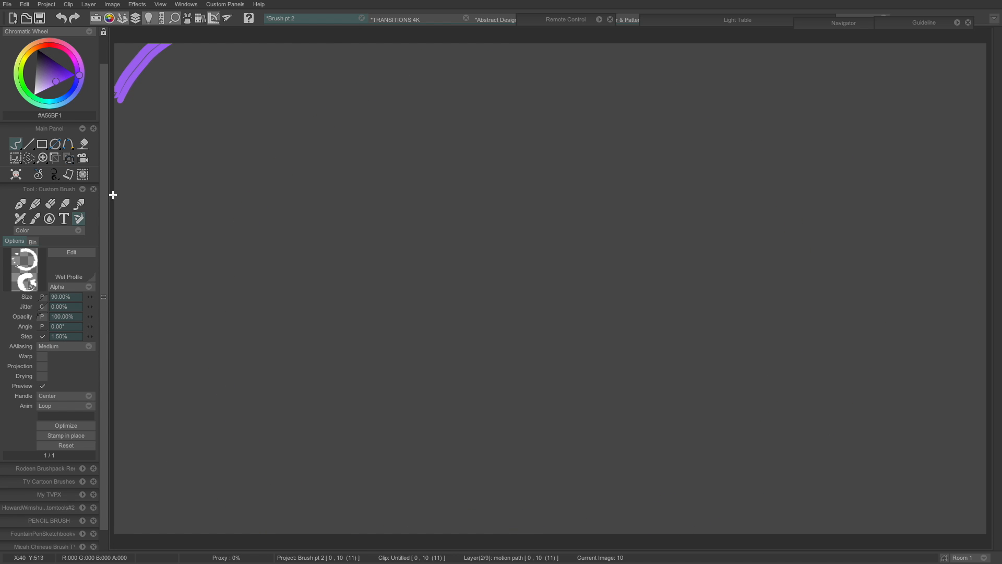
drag(106, 251, 108, 397)
drag(931, 42, 999, 164)
Return to the first frame and play back the expanding circle animation
key(Left)
key(Left)
key(Left)
key(Left)
key(Left)
key(Left)
key(Left)
key(Left)
key(Left)
key(Left)
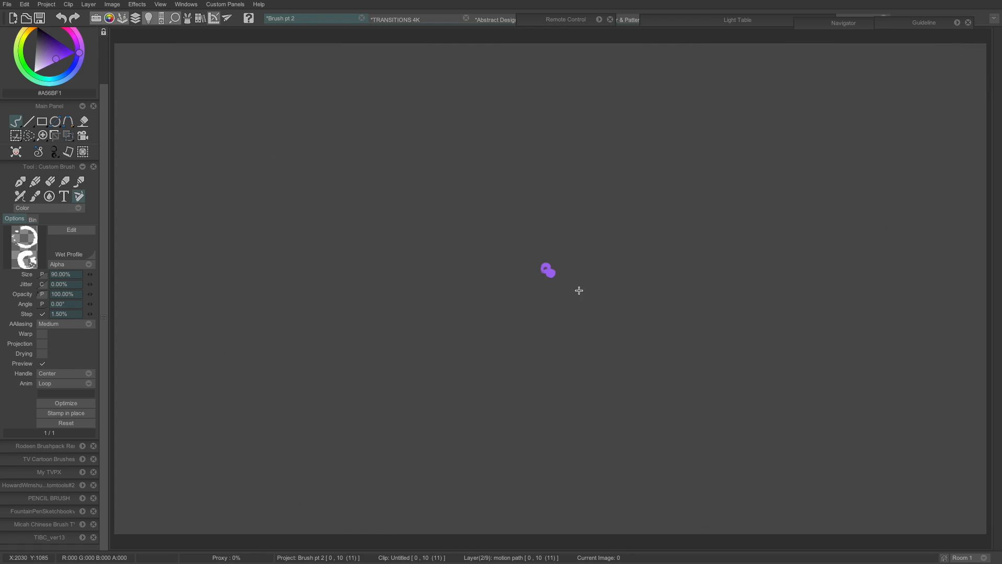
key(Return)
Delete the expanding circle's frames from the motion path layer, keeping only one blank frame
key(Tab)
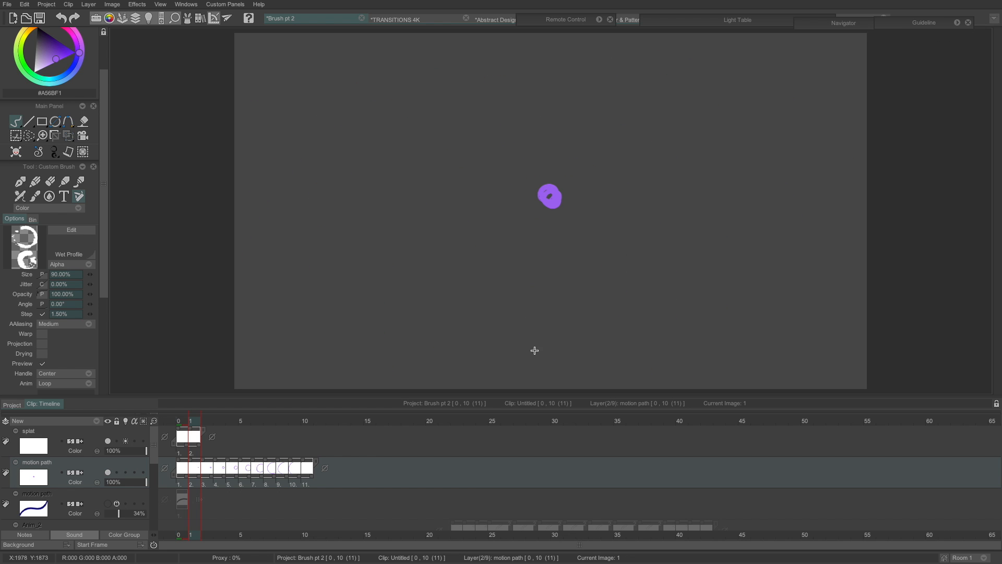
drag(309, 484, 194, 483)
mouse_move(335, 1)
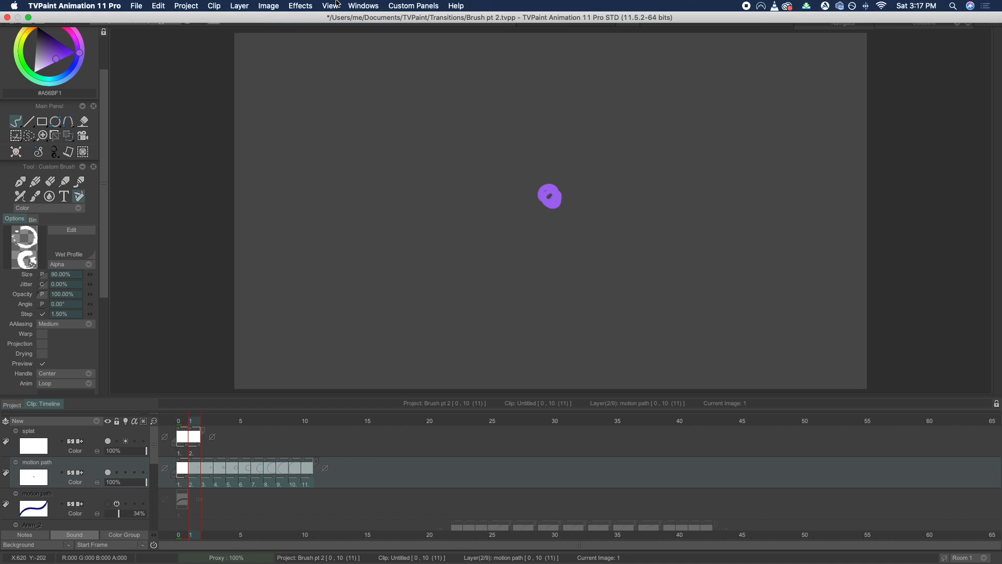
click(270, 5)
click(300, 22)
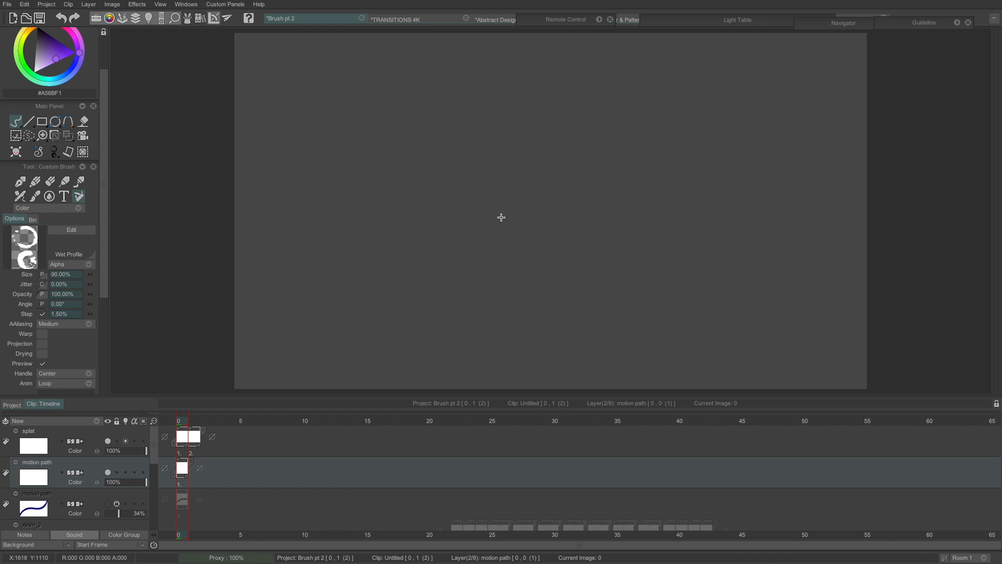
Draw a large triangle outline on the motion path layer's first frame and flip between it and the second frame
mouse_move(500, 242)
mouse_down()
mouse_move(515, 158)
mouse_move(621, 210)
mouse_move(511, 167)
mouse_up()
key(ctrl+z)
mouse_move(471, 256)
mouse_down()
mouse_move(600, 167)
mouse_move(474, 259)
mouse_move(501, 128)
mouse_move(488, 266)
mouse_up()
key(Right)
key(Left)
key(Right)
key(Left)
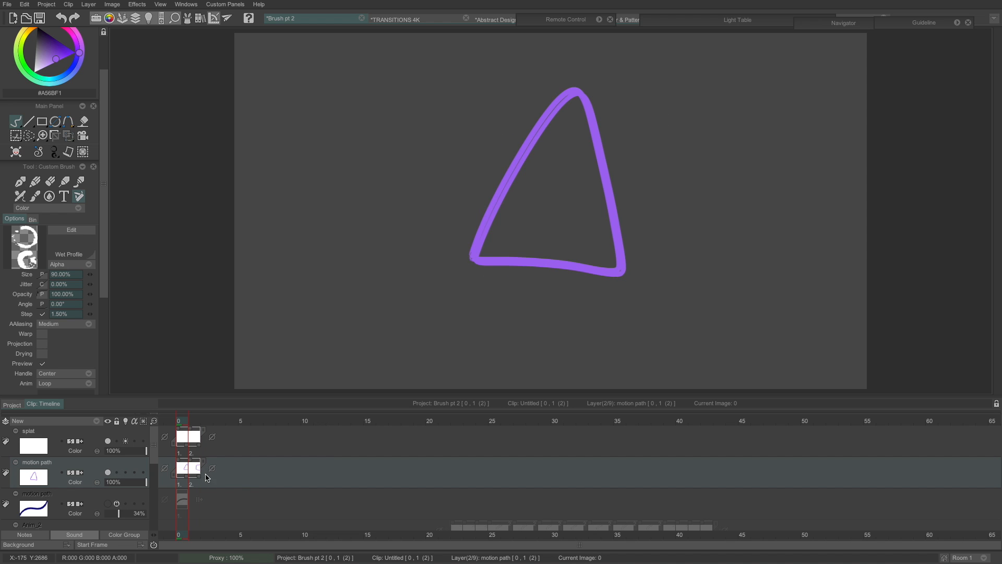
Clear the drawings on both frames of the motion path layer
key(Right)
click(16, 153)
key(Left)
click(16, 153)
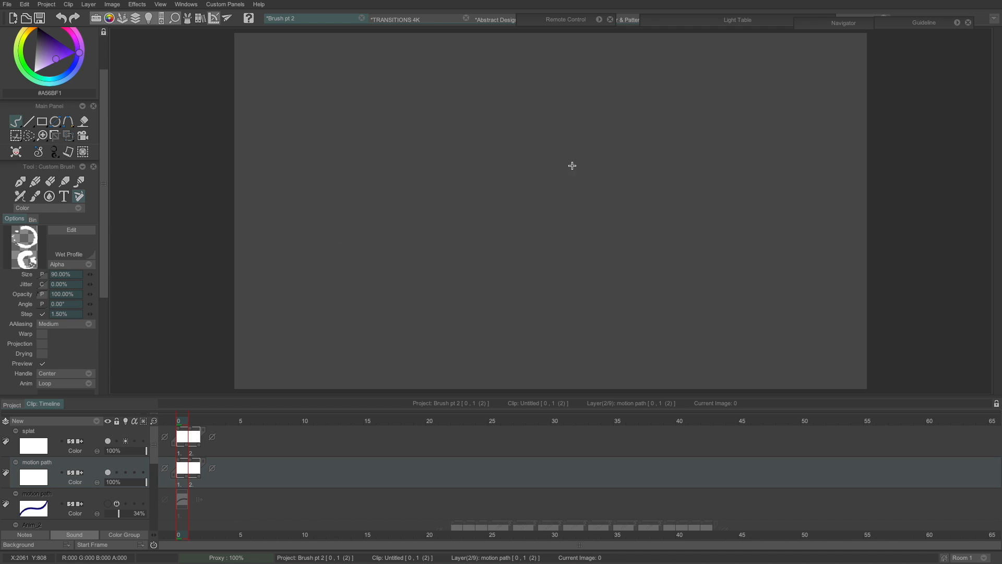
Draw a closed splat outline with long rounded lobes around the canvas centre, redoing the stroke near its lower lobe
key(Down)
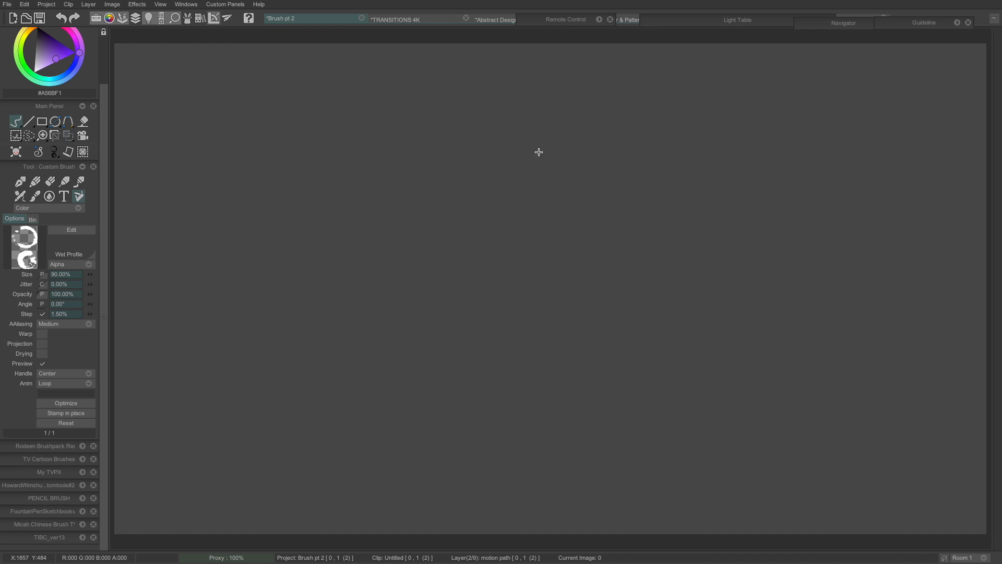
mouse_move(506, 270)
mouse_down()
mouse_move(534, 141)
mouse_move(569, 262)
mouse_move(568, 209)
mouse_move(569, 239)
mouse_move(589, 141)
mouse_move(613, 268)
mouse_up()
mouse_move(506, 270)
mouse_down()
mouse_move(383, 306)
mouse_move(449, 338)
mouse_move(355, 378)
mouse_move(488, 399)
mouse_move(488, 451)
mouse_move(532, 424)
mouse_up()
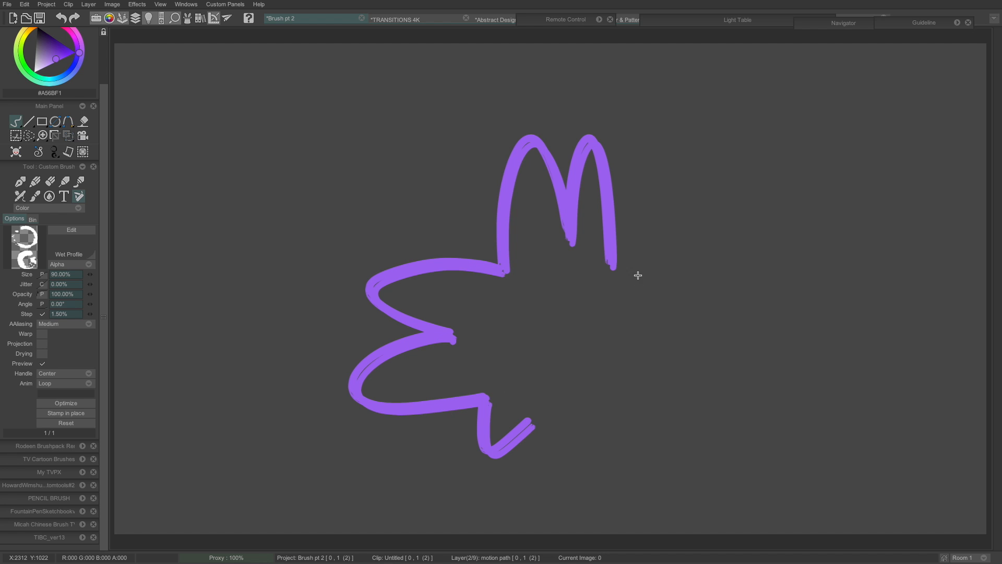
mouse_move(613, 267)
mouse_down()
mouse_move(753, 231)
mouse_move(656, 299)
mouse_move(641, 420)
mouse_move(609, 429)
mouse_up()
key(ctrl+z)
key(ctrl+z)
drag(658, 299, 610, 432)
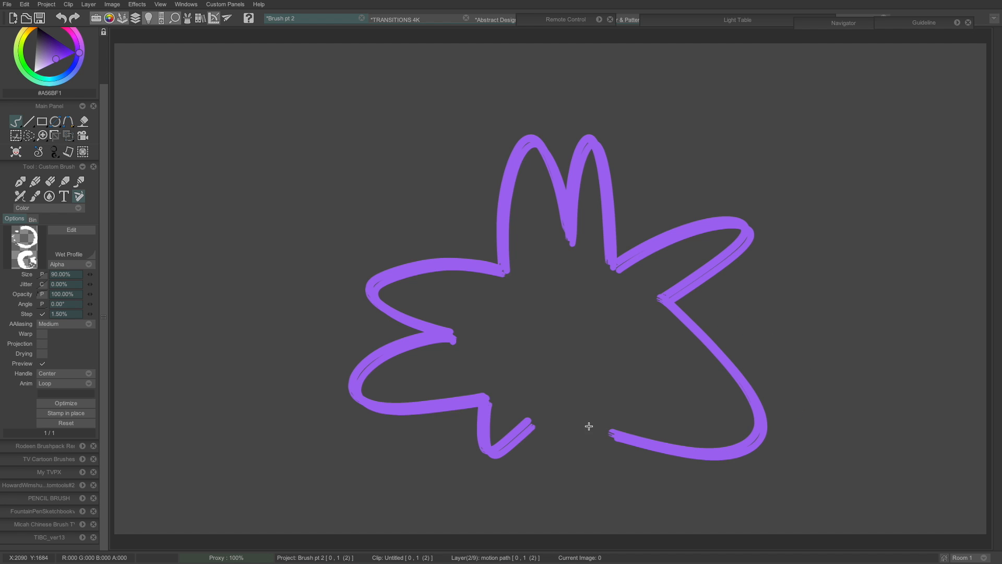
mouse_move(532, 422)
mouse_down()
mouse_move(606, 445)
mouse_move(616, 424)
mouse_up()
drag(523, 440, 550, 471)
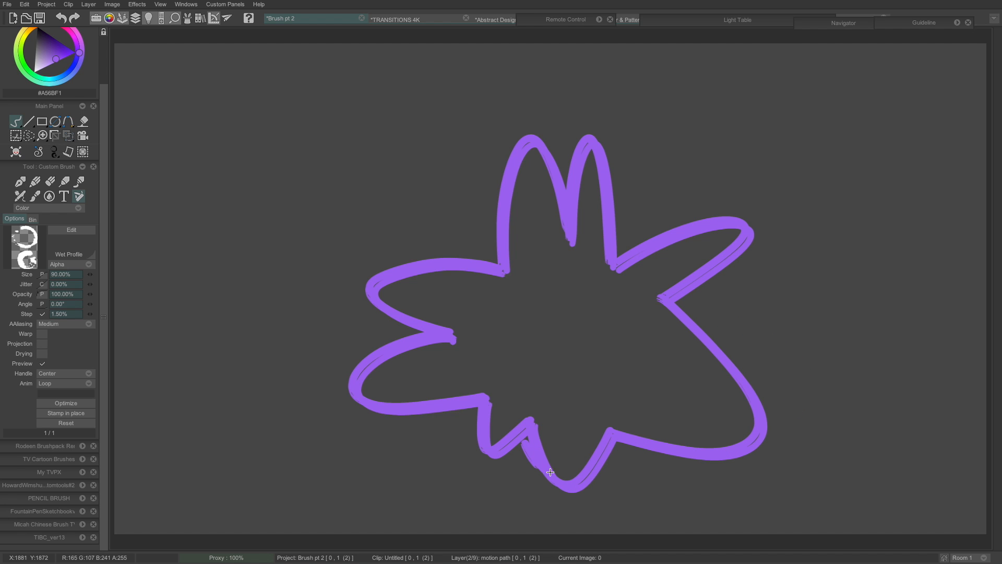
Fill the splat outline with the purple colour using the Paint bucket, and return to the freehand brush
click(83, 122)
click(568, 341)
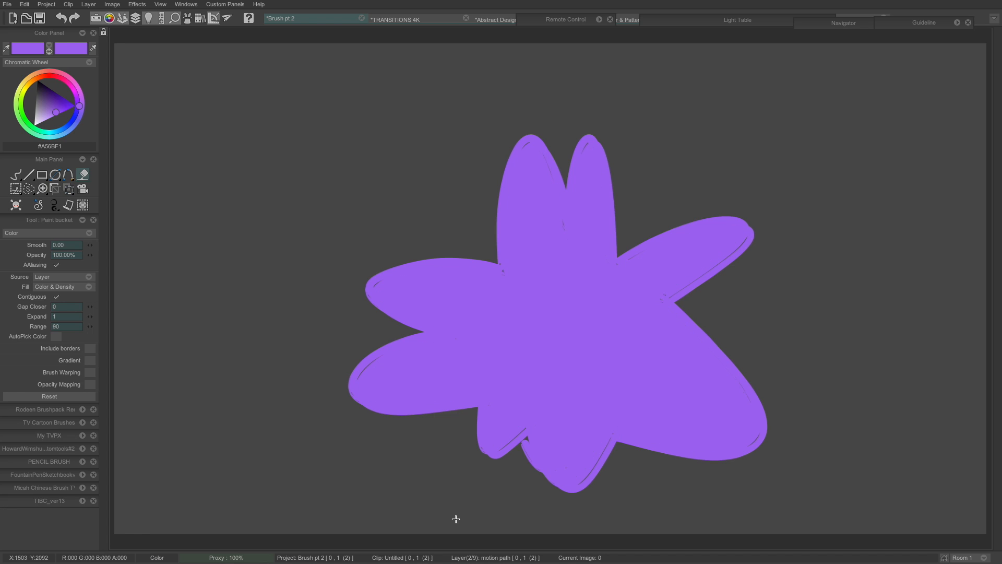
click(17, 177)
Clear the filled splat and delete the second frame of the motion path layer
key(Tab)
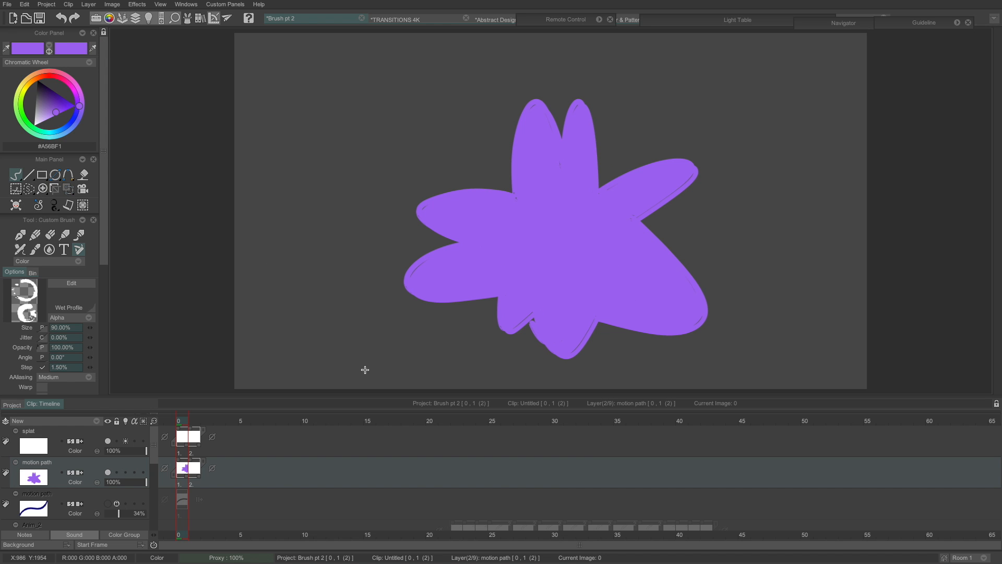
click(21, 206)
key(Right)
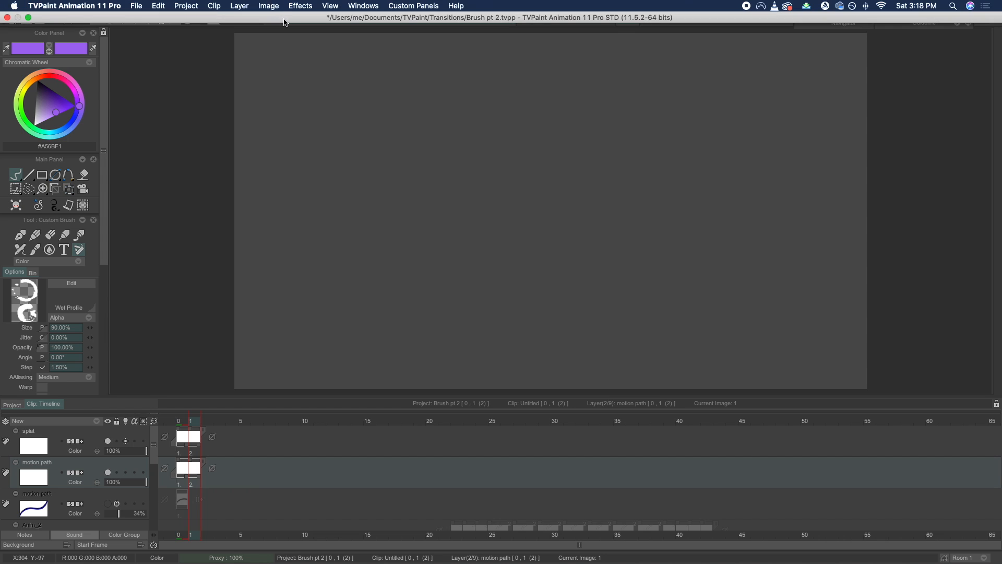
click(268, 5)
click(277, 43)
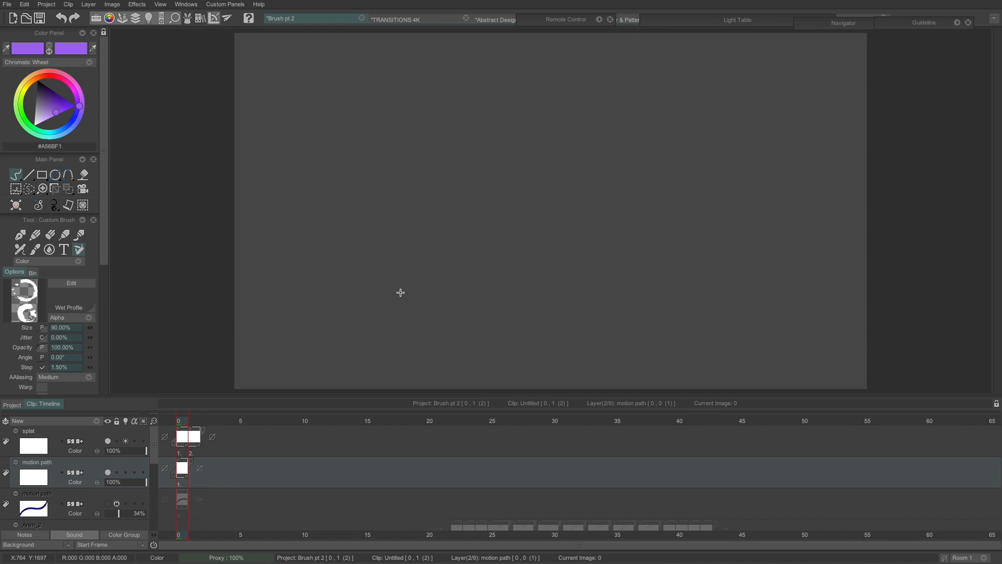
Display the centred vanishing-point rays and the marks grid guidelines, and set the brush size to 12%
mouse_move(997, 77)
drag(858, 26, 908, 24)
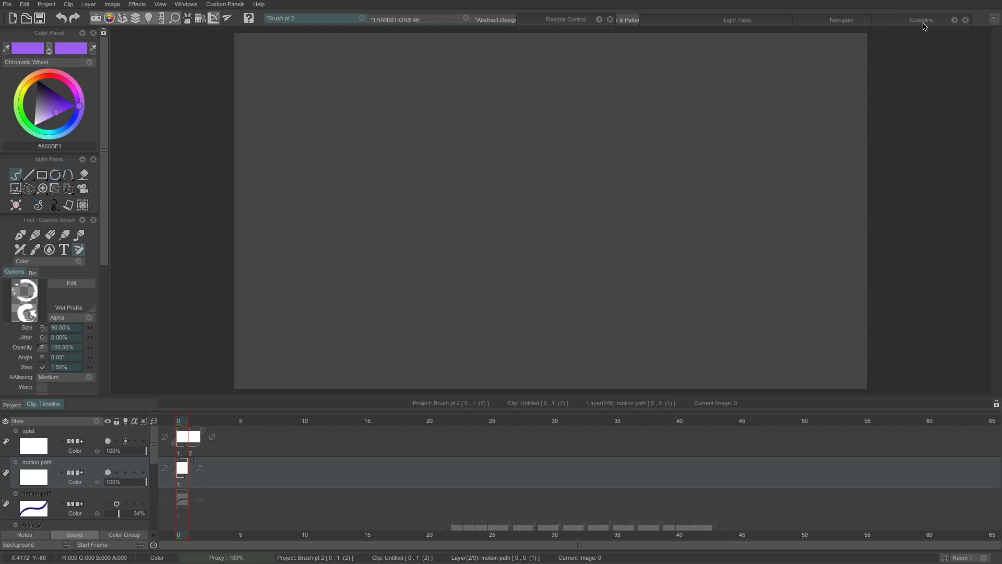
click(953, 20)
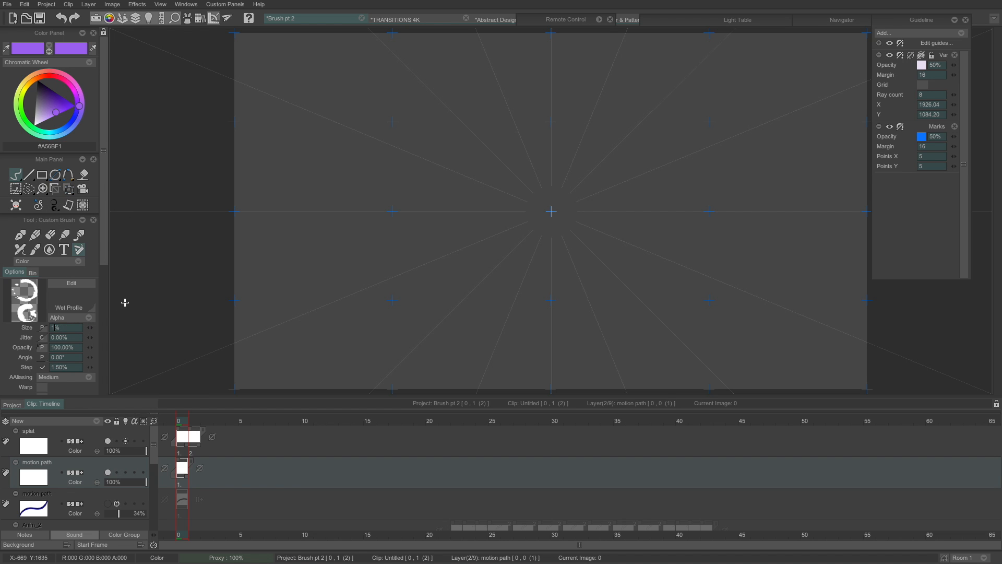
key(Tab)
click(954, 20)
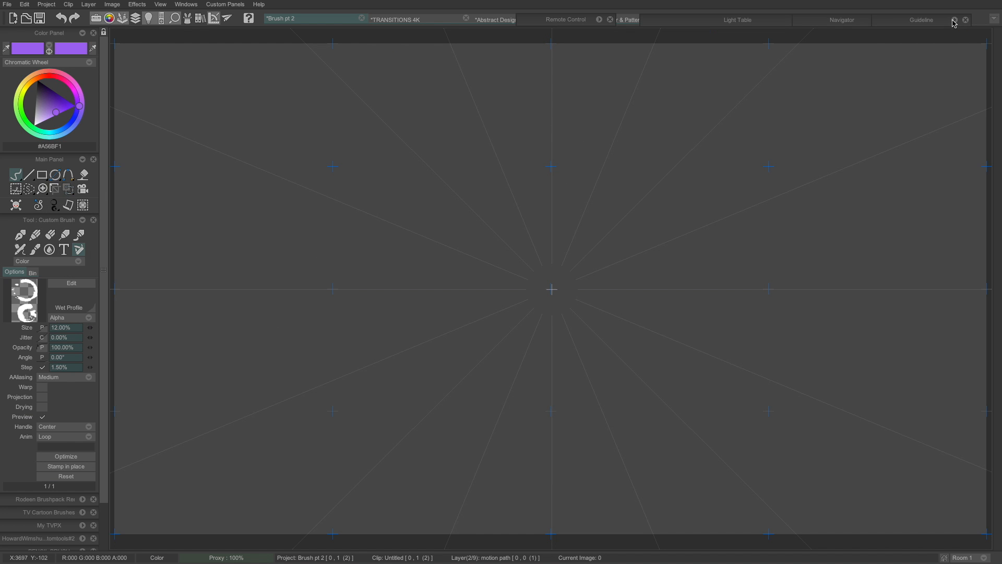
Draw a straight motion line from the canvas centre along the upper-right guide ray to the canvas edge
drag(707, 223, 896, 143)
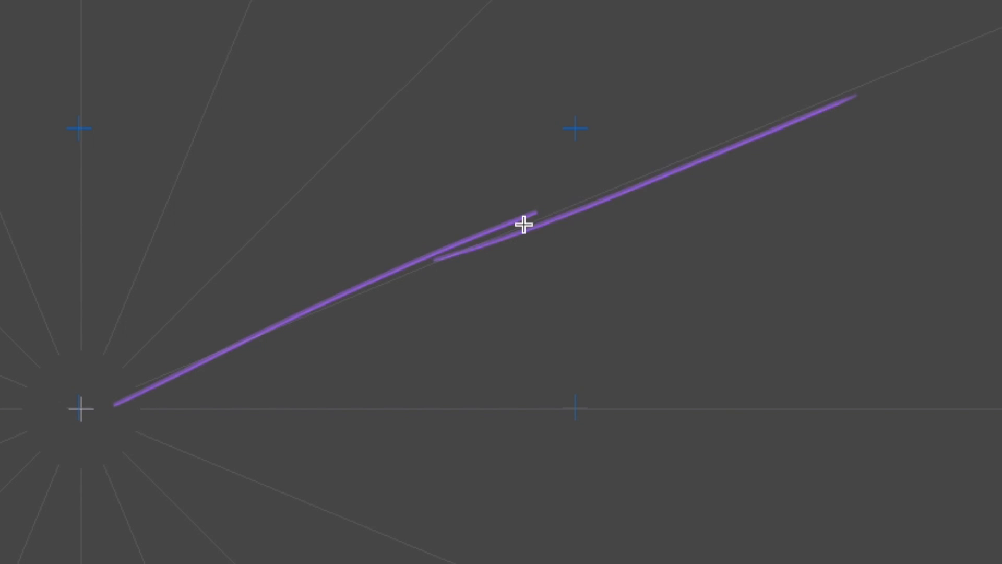
key(ctrl+z)
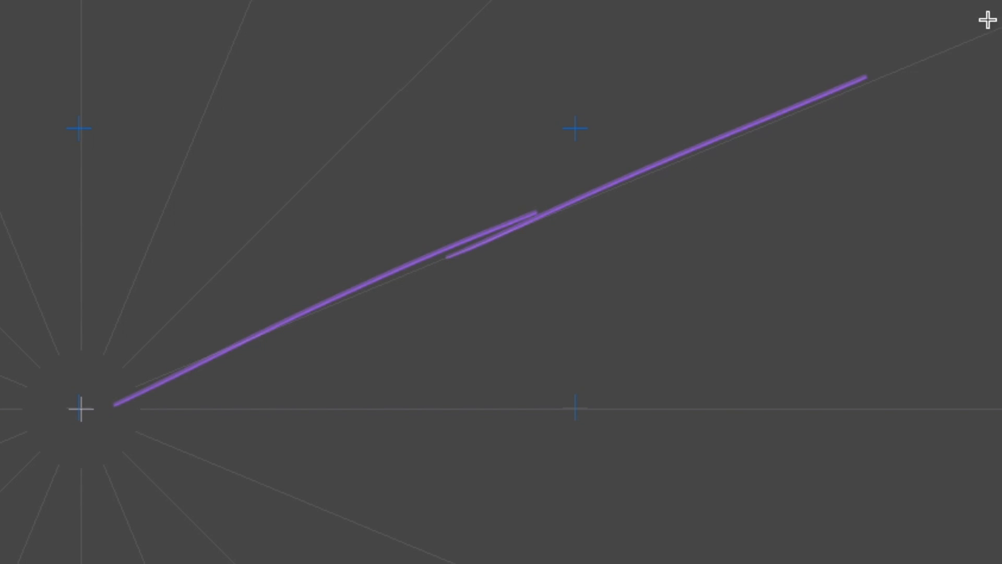
drag(843, 168, 933, 129)
drag(950, 45, 986, 32)
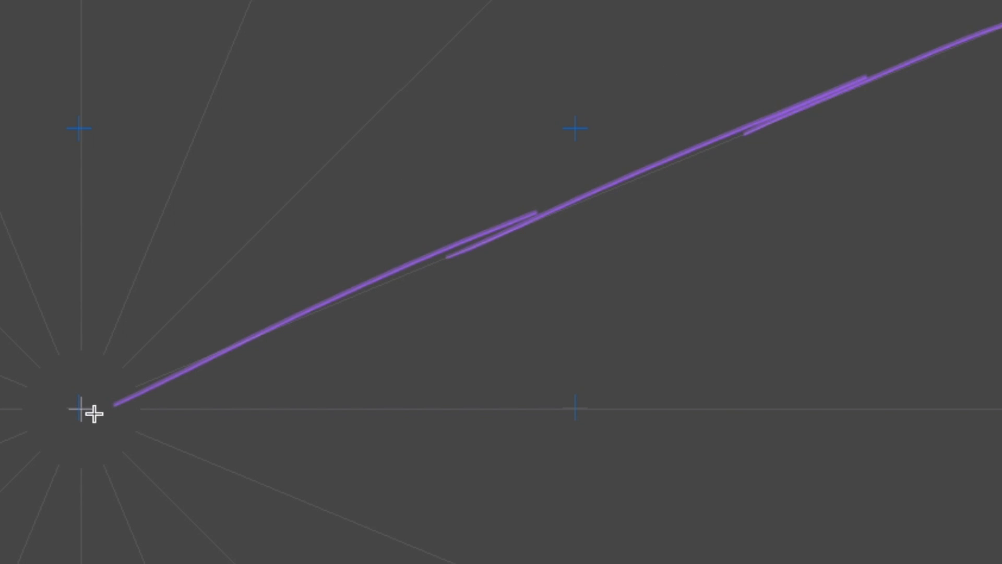
Draw short spacing ticks across the motion line, with gaps widening from the centre towards the canvas edge
mouse_move(97, 414)
mouse_down()
mouse_move(152, 382)
mouse_move(96, 408)
mouse_move(134, 390)
mouse_move(126, 396)
mouse_move(134, 403)
mouse_move(186, 327)
mouse_move(131, 406)
mouse_move(162, 395)
mouse_up()
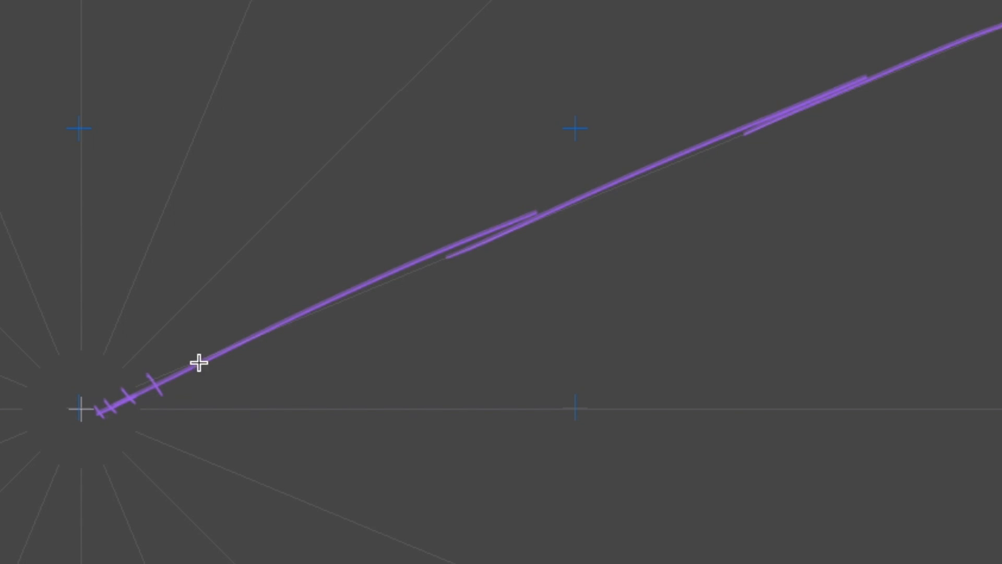
drag(191, 353, 203, 374)
drag(252, 321, 267, 345)
drag(340, 274, 361, 312)
drag(458, 220, 478, 265)
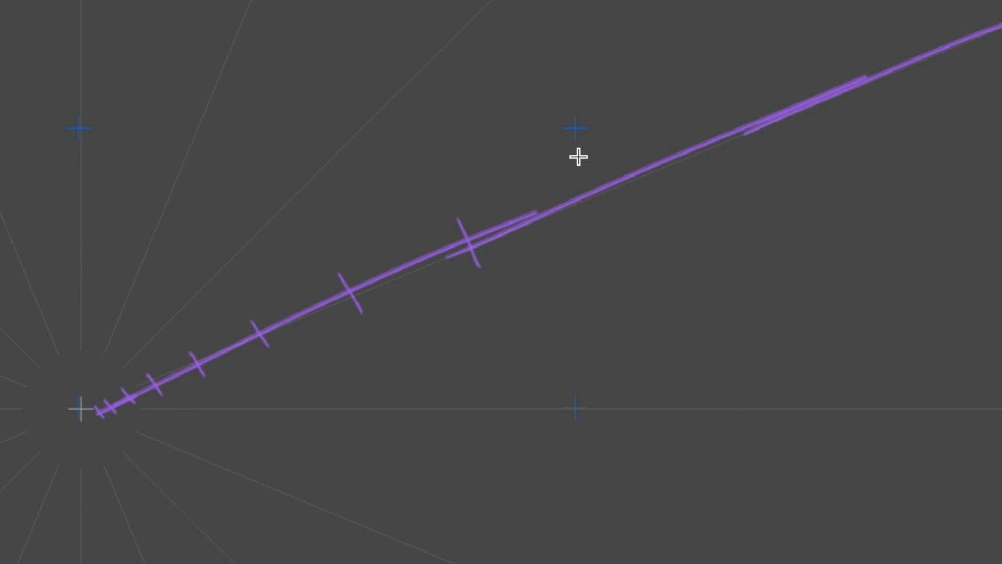
drag(579, 154, 612, 206)
mouse_move(744, 90)
mouse_down()
mouse_move(788, 156)
mouse_move(781, 147)
mouse_up()
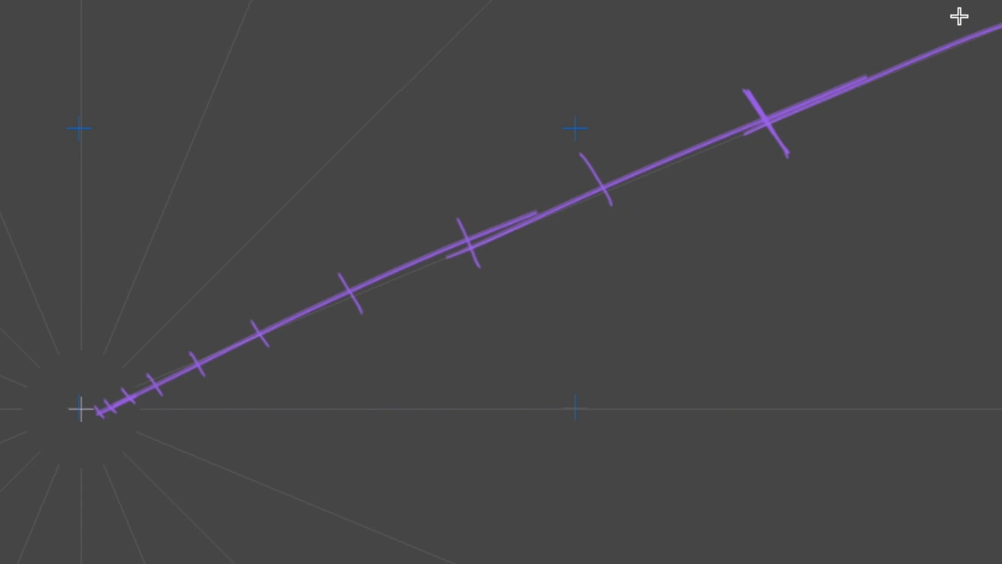
mouse_move(959, 16)
mouse_down()
mouse_move(990, 58)
mouse_move(956, 7)
mouse_up()
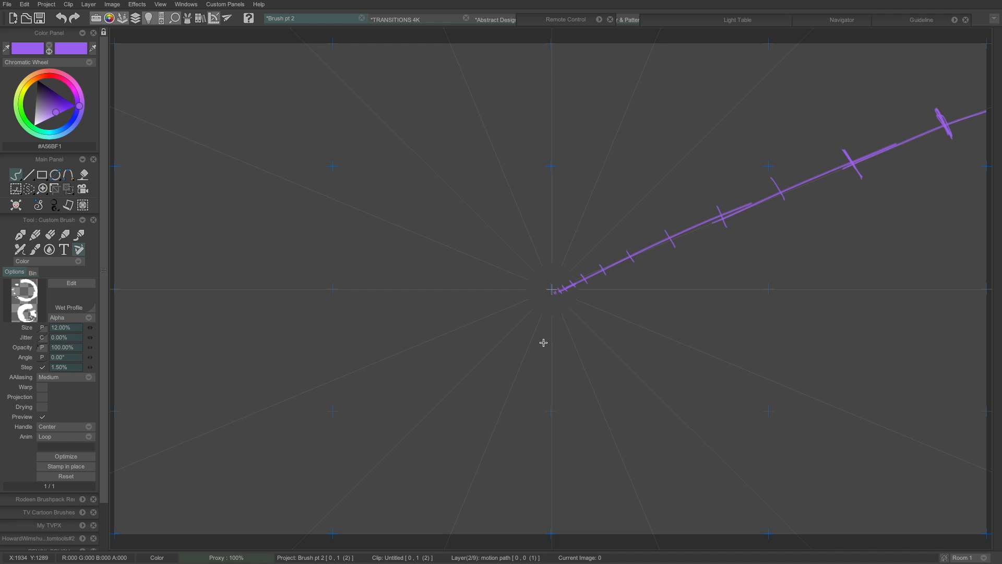
Make the splat layer active, lock the motion path layer and lower its opacity to 36%
key(Tab)
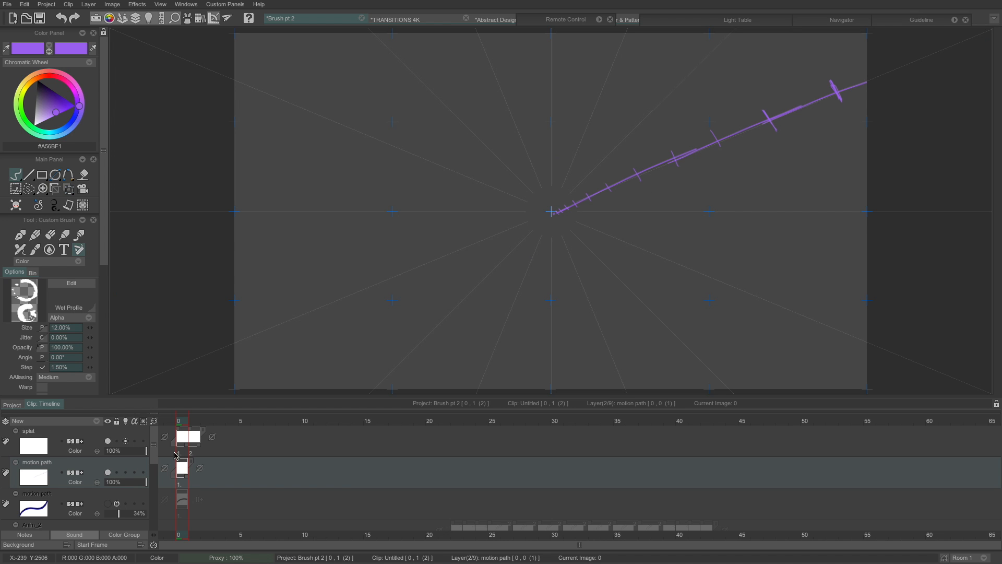
click(97, 448)
key(Tab)
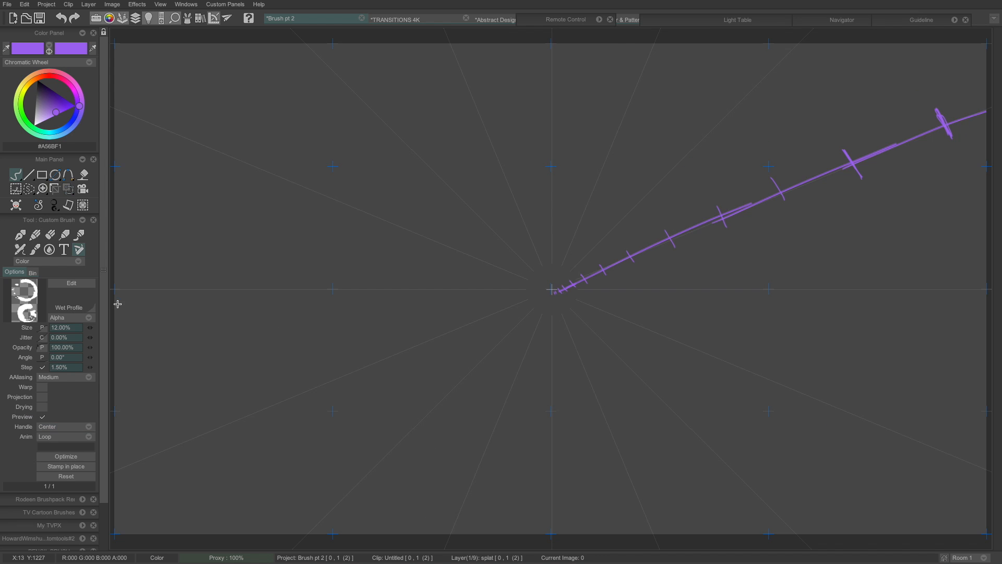
key(Tab)
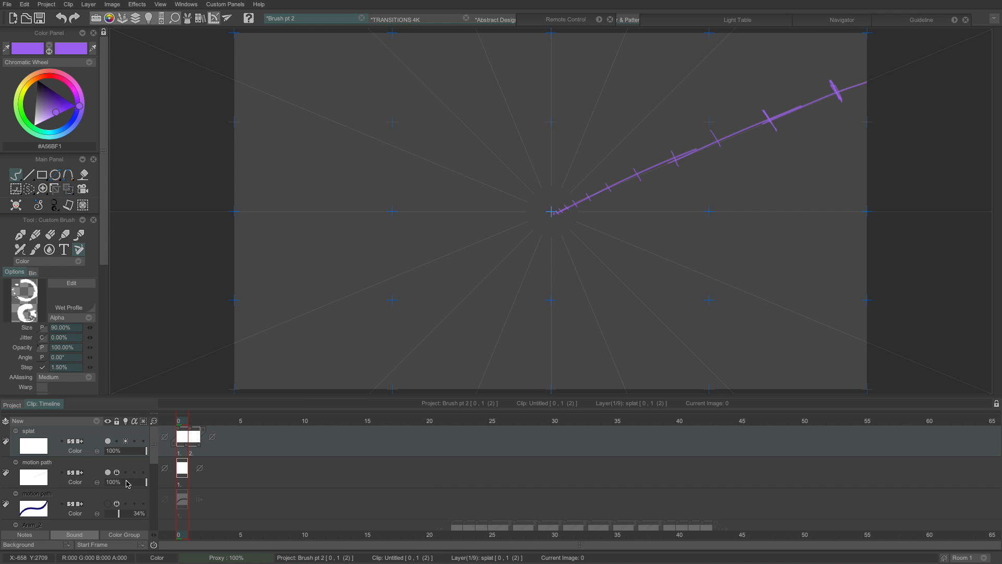
drag(128, 484, 122, 486)
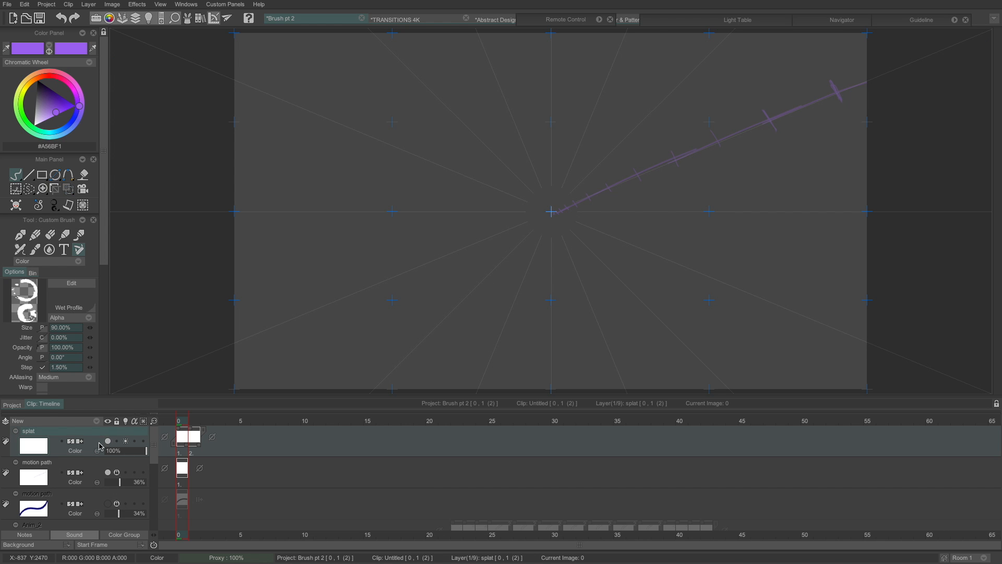
Draw progressively larger lobed splat outlines around the centre on successive splat layer frames, following the spacing ticks
key(Tab)
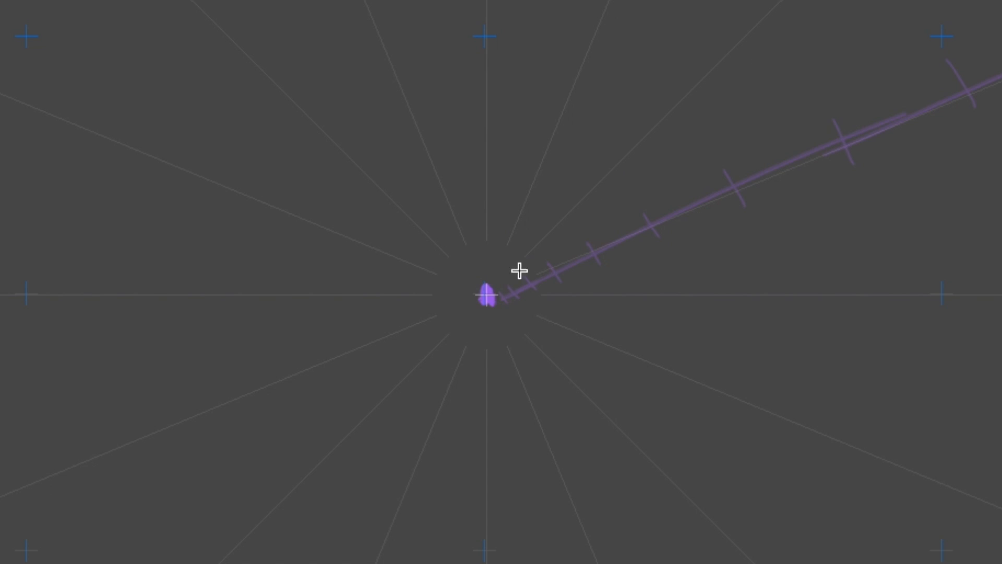
key(Right)
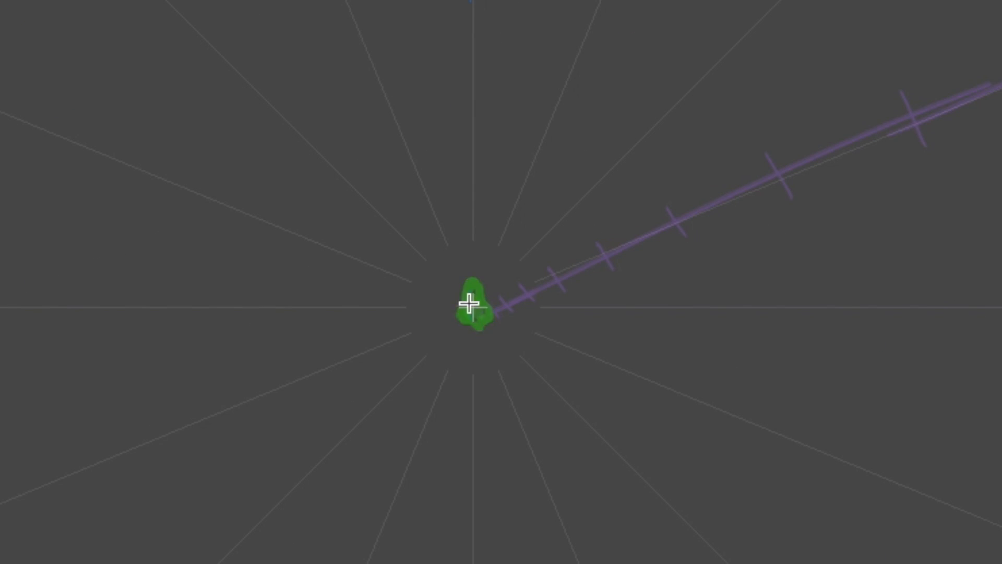
key(Right)
mouse_move(459, 285)
mouse_down()
mouse_move(503, 311)
mouse_move(496, 268)
mouse_move(517, 268)
mouse_up()
key(Right)
key(Right)
mouse_move(441, 258)
mouse_down()
mouse_move(506, 169)
mouse_move(633, 197)
mouse_up()
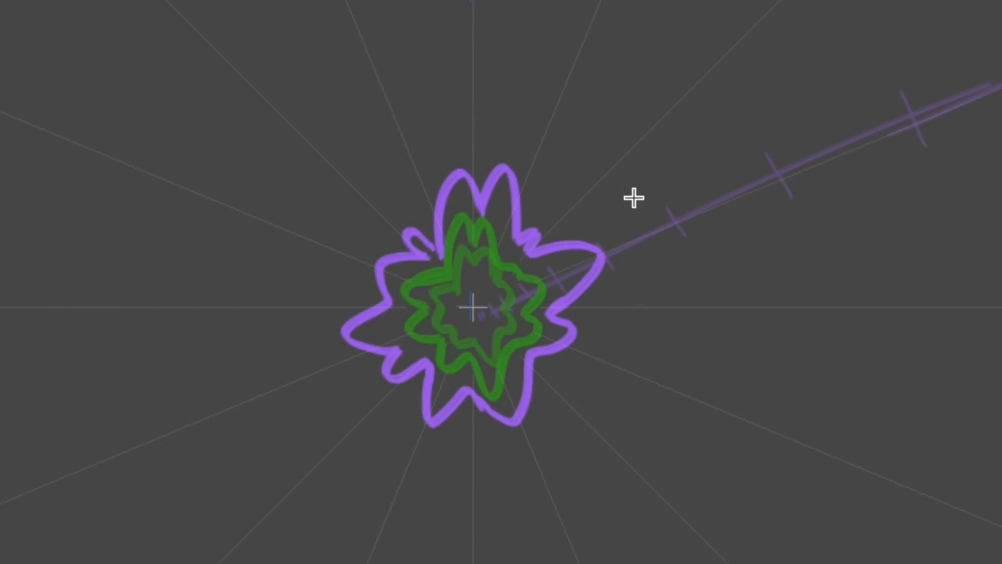
drag(396, 369, 425, 252)
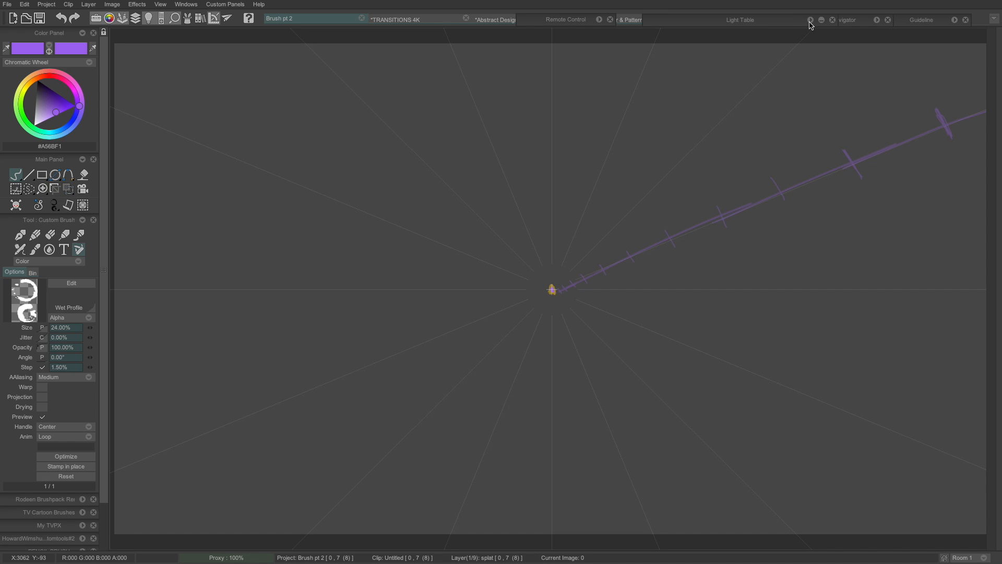
Open the Light Table and enable its column 0
click(810, 21)
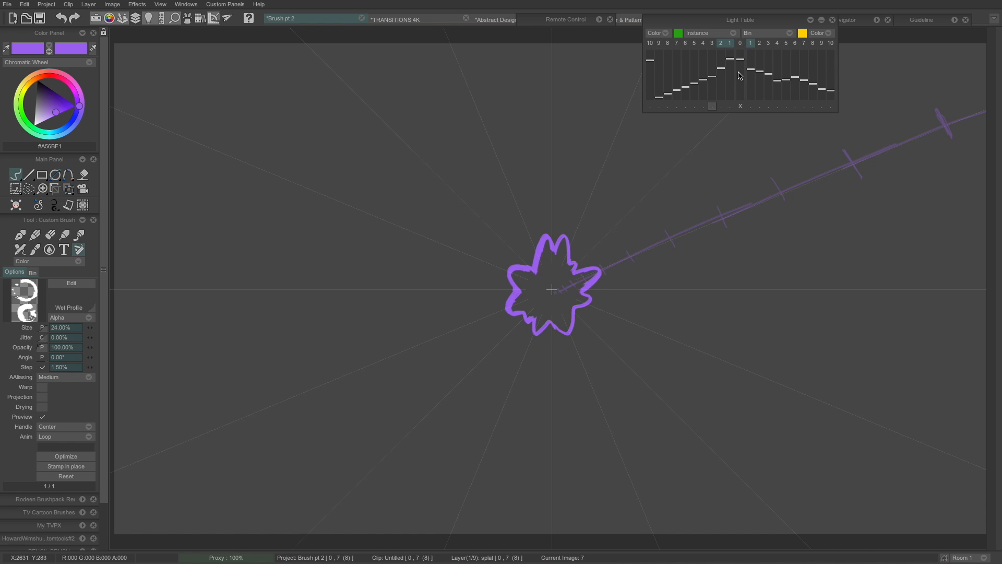
click(741, 43)
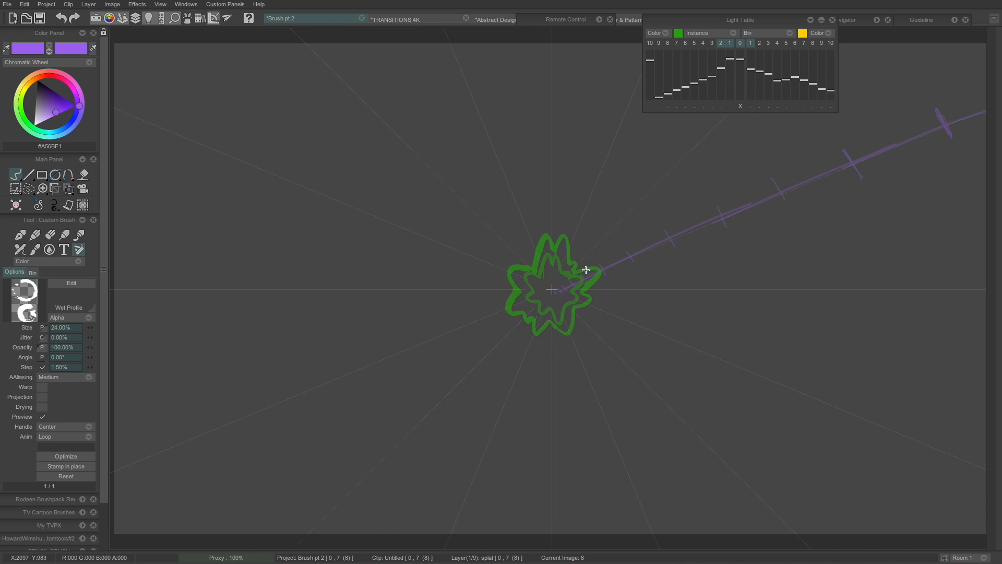
Draw a progressively larger rounded lobe tip on each successive splat frame, matching each tip to the next spacing tick on the motion path
mouse_move(584, 266)
mouse_down()
mouse_move(630, 261)
mouse_move(611, 278)
mouse_move(625, 254)
mouse_move(600, 285)
mouse_up()
key(ctrl+z)
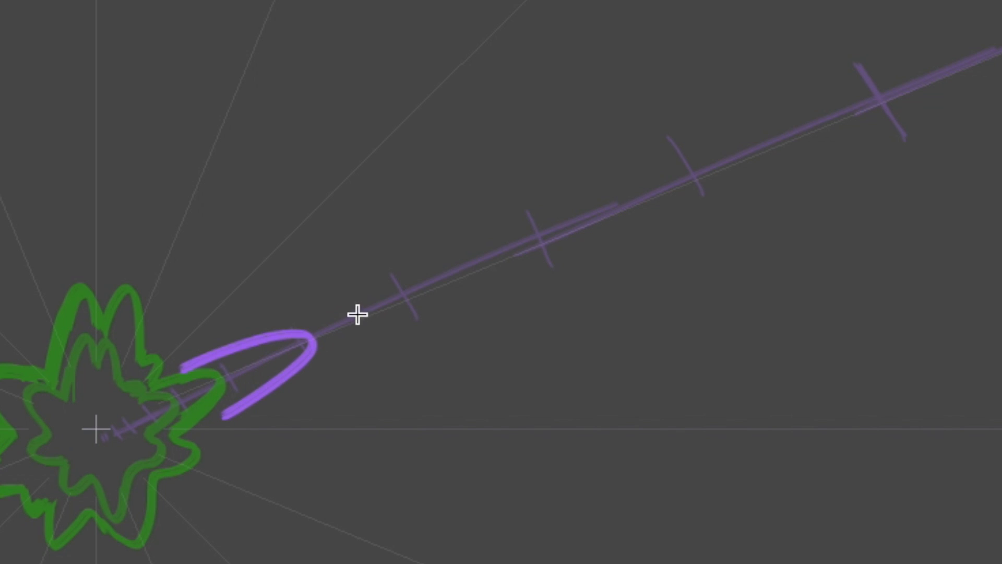
key(Right)
mouse_move(232, 340)
mouse_down()
mouse_move(356, 295)
mouse_move(279, 314)
mouse_move(376, 324)
mouse_up()
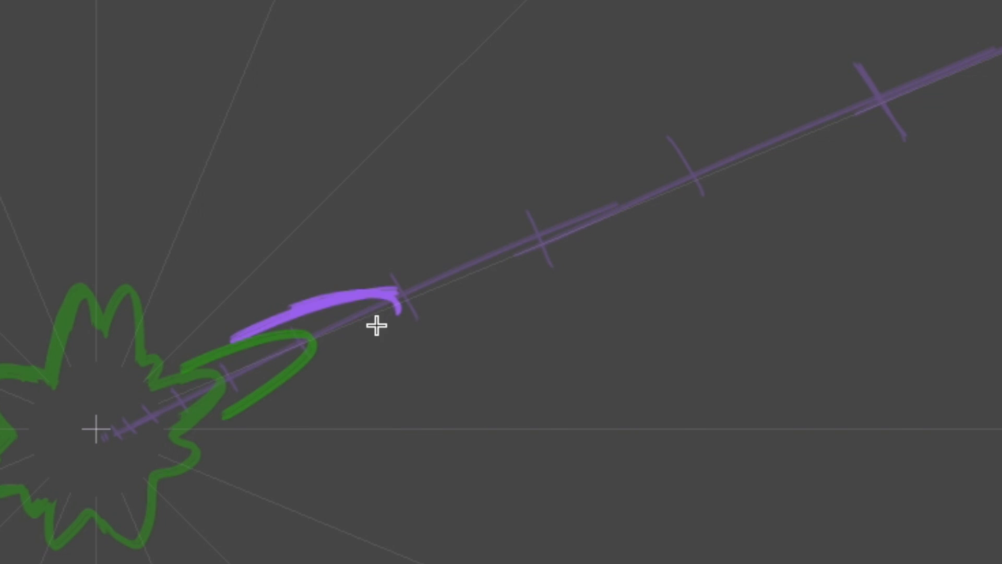
key(ctrl+z)
mouse_move(227, 334)
mouse_down()
mouse_move(401, 298)
mouse_move(378, 305)
mouse_move(362, 358)
mouse_move(395, 313)
mouse_move(293, 395)
mouse_up()
key(Right)
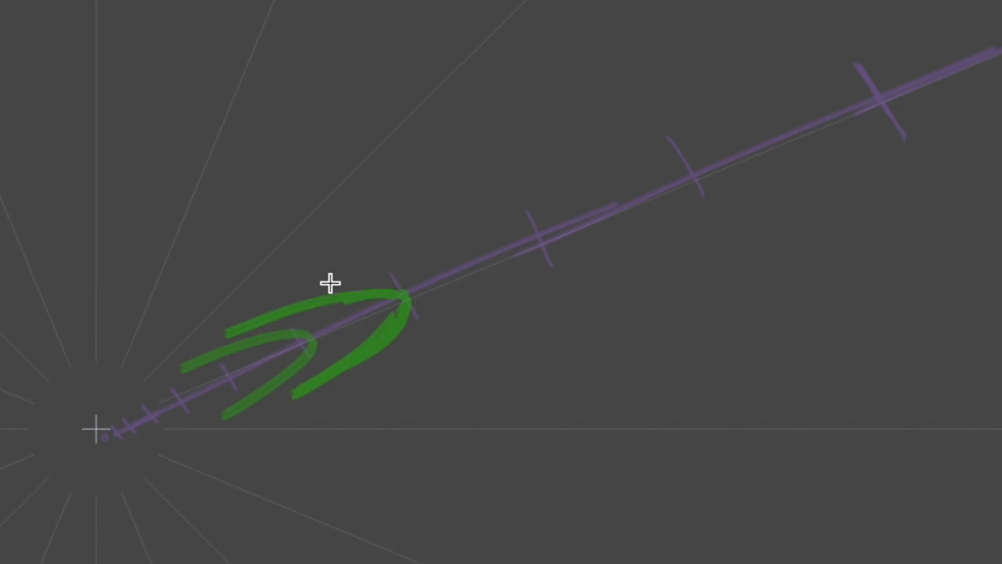
mouse_move(328, 283)
mouse_down()
mouse_move(452, 239)
mouse_move(524, 273)
mouse_move(438, 339)
mouse_up()
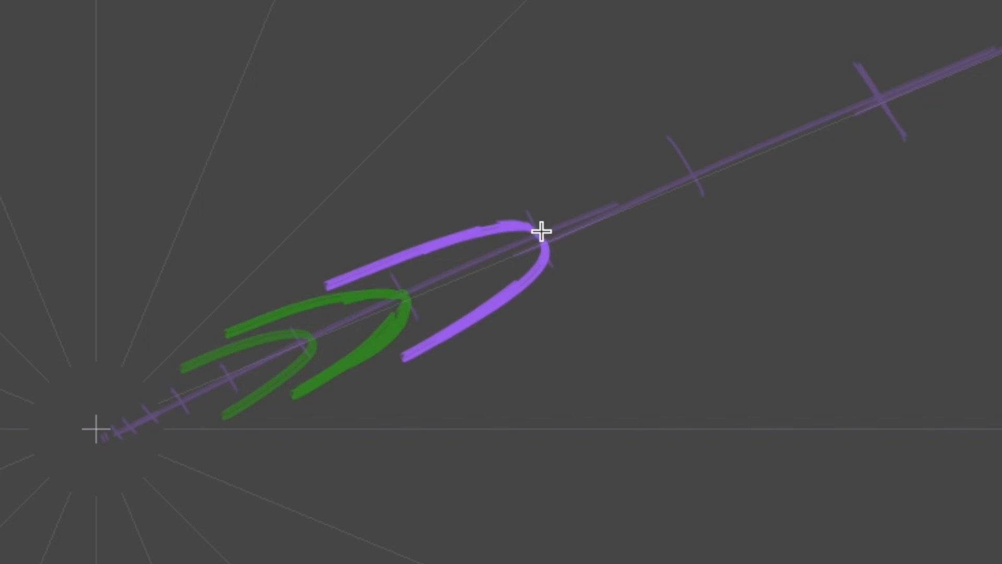
key(Right)
mouse_move(406, 221)
mouse_down()
mouse_move(552, 167)
mouse_move(630, 162)
mouse_move(684, 183)
mouse_move(655, 237)
mouse_move(571, 261)
mouse_up()
key(Right)
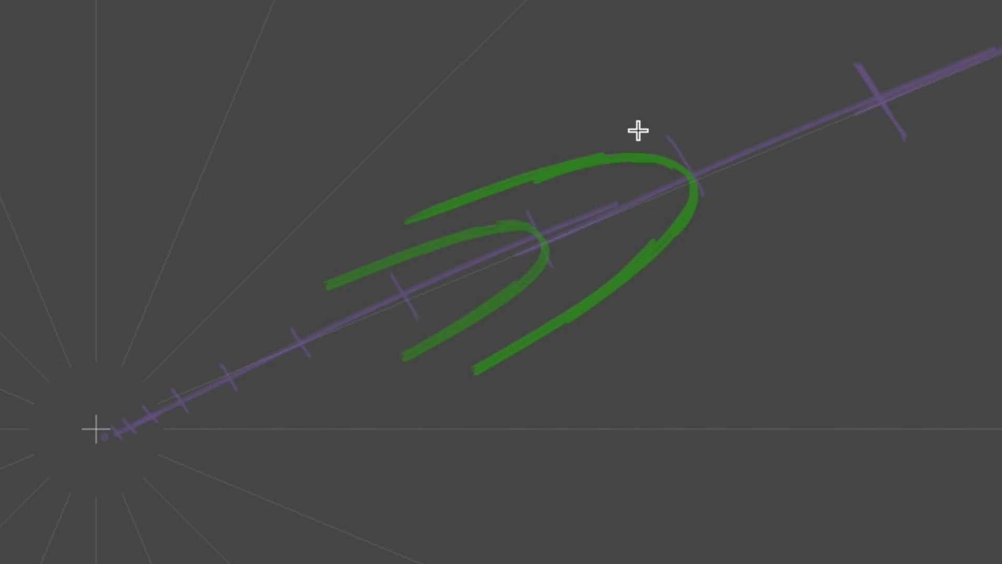
mouse_move(478, 163)
mouse_down()
mouse_move(718, 89)
mouse_move(826, 78)
mouse_move(890, 89)
mouse_move(876, 193)
mouse_move(716, 277)
mouse_move(631, 360)
mouse_up()
key(Left)
key(Right)
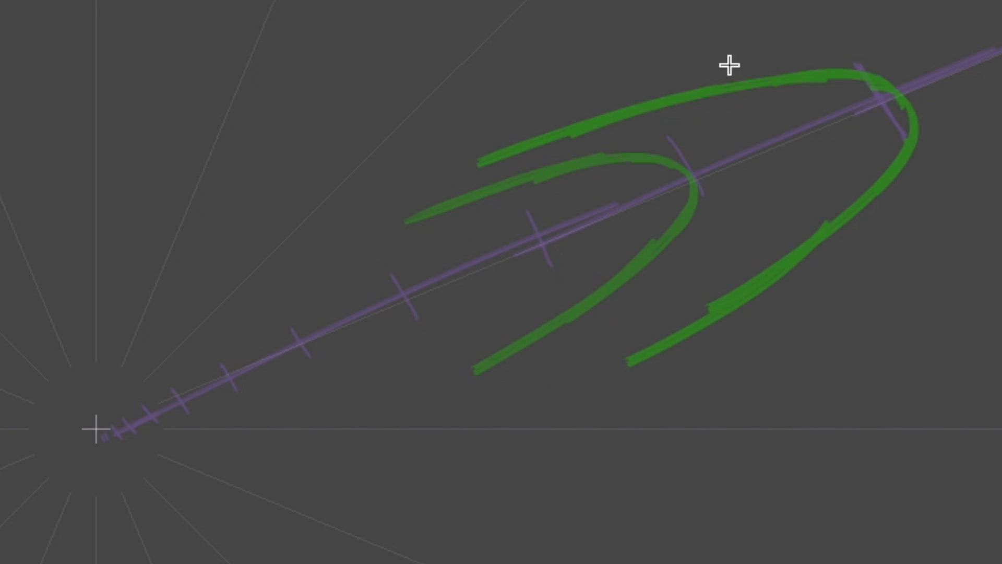
mouse_move(599, 100)
mouse_down()
mouse_move(960, 1)
mouse_move(941, 206)
mouse_move(877, 300)
mouse_up()
key(Left)
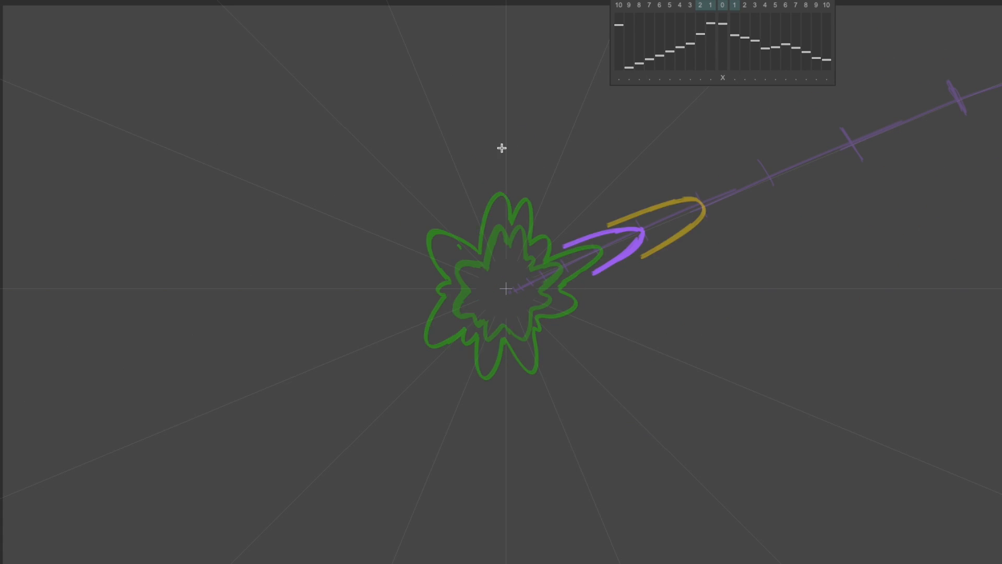
Complete the lobed splat outline around the centre on each successive frame, enlarging every lobe along the radial guides until it passes the canvas edge
mouse_move(502, 148)
mouse_down()
mouse_move(447, 294)
mouse_move(563, 329)
mouse_up()
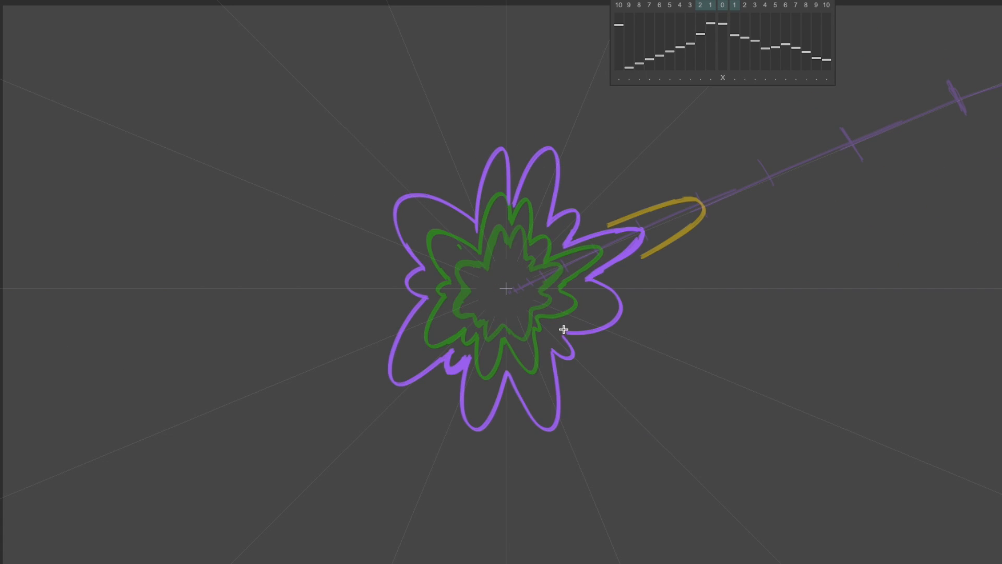
key(Right)
drag(608, 225, 653, 246)
key(Right)
drag(652, 192, 523, 122)
mouse_move(461, 149)
mouse_down()
mouse_move(692, 288)
mouse_move(668, 279)
mouse_up()
key(Right)
mouse_move(738, 252)
mouse_down()
mouse_move(281, 329)
mouse_move(799, 223)
mouse_up()
key(Right)
drag(673, 89, 346, 541)
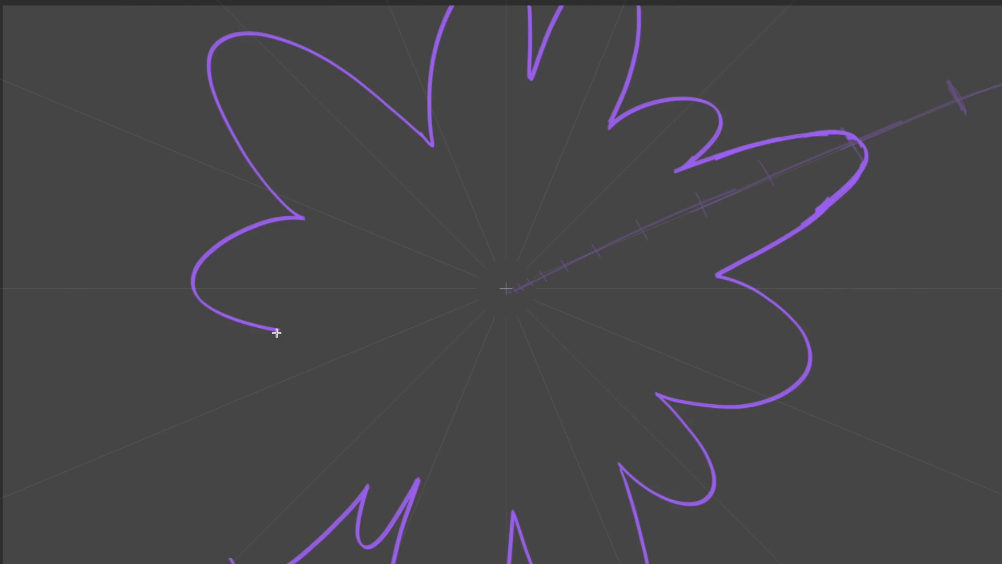
key(Right)
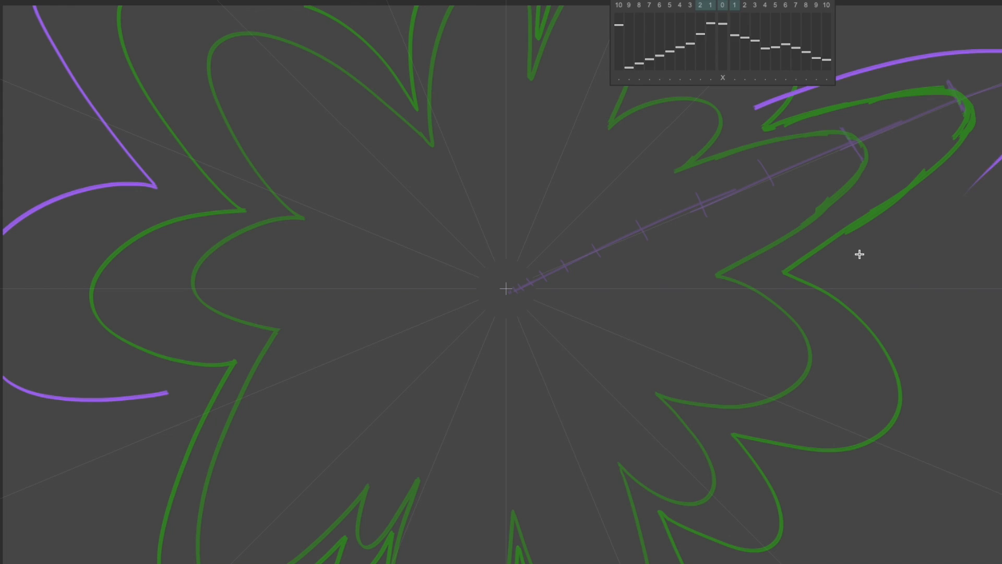
drag(859, 252, 123, 161)
key(Right)
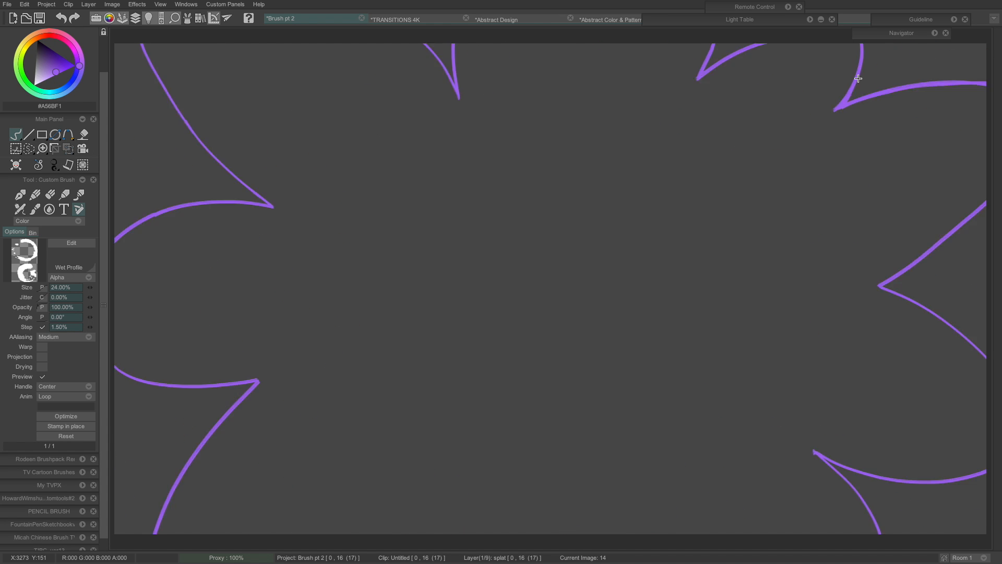
Show the timeline and offset the lower splat layer so its first image starts at frame 5
key(Tab)
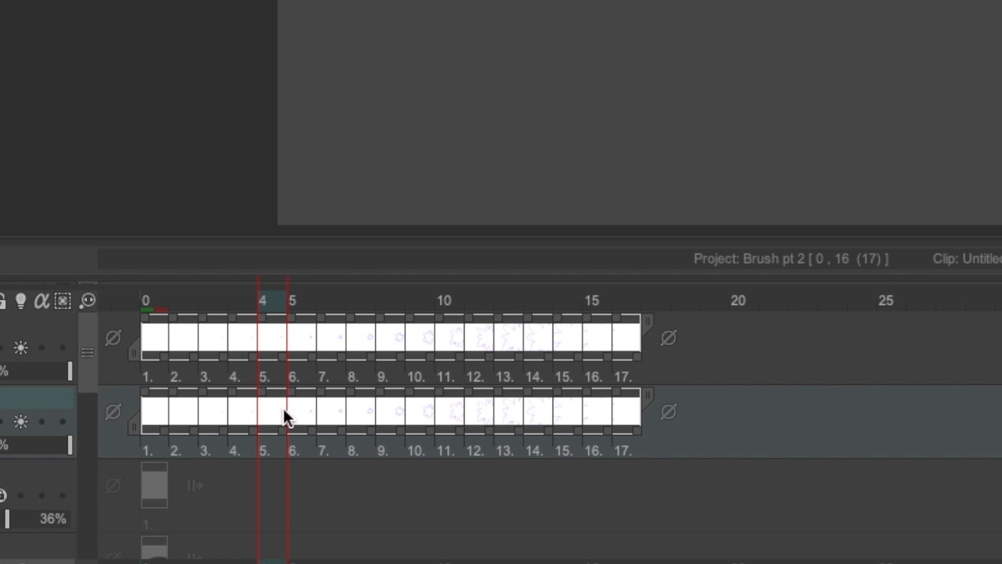
drag(301, 413, 501, 431)
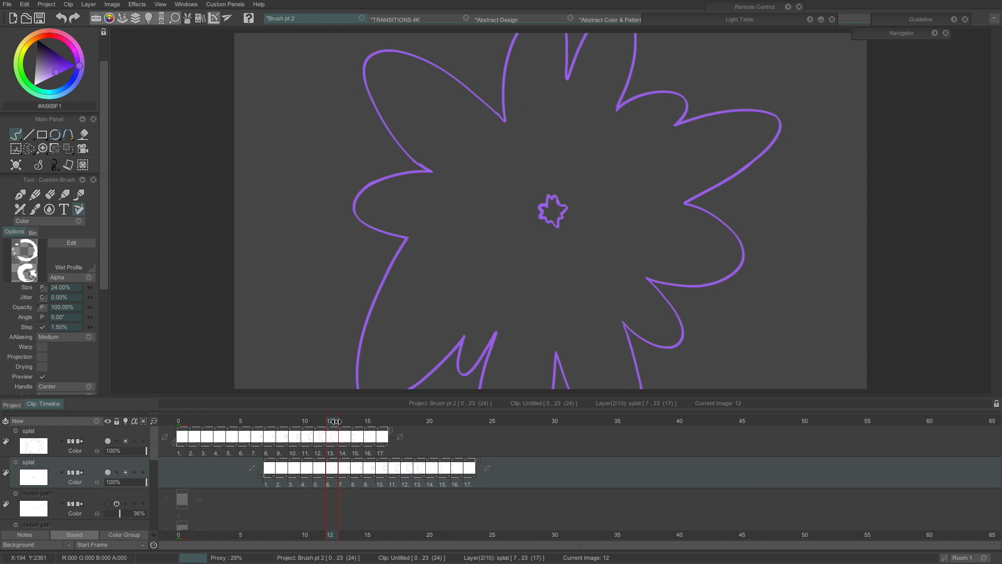
drag(336, 438, 327, 458)
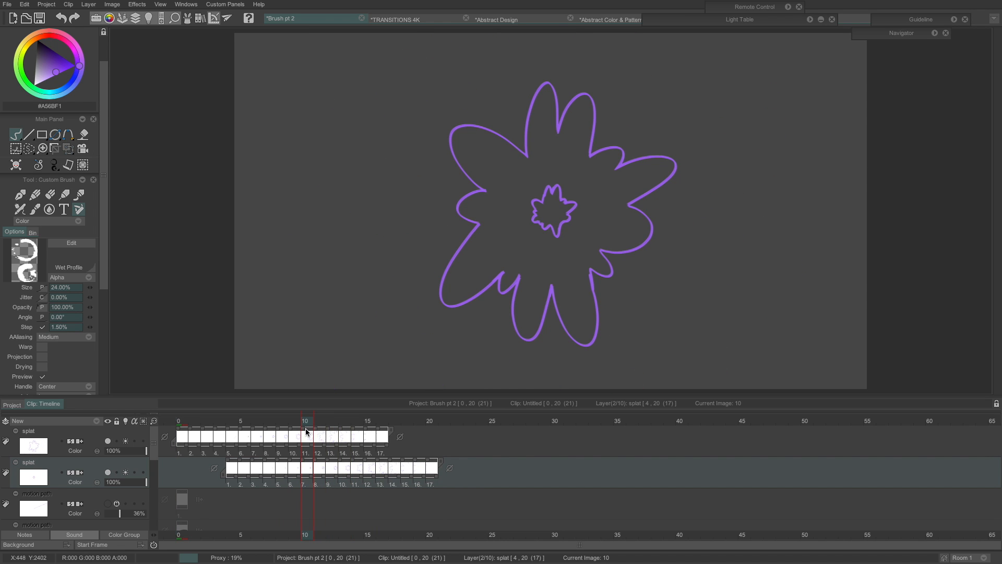
drag(304, 421, 250, 449)
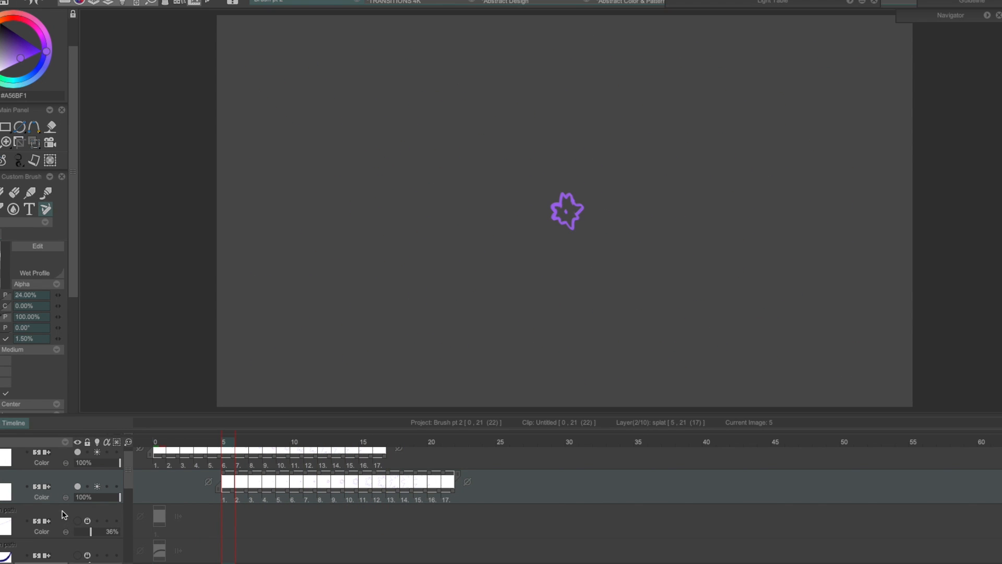
Add a new Anim Layer directly above the motion path layer, beneath the two splat layers
click(64, 519)
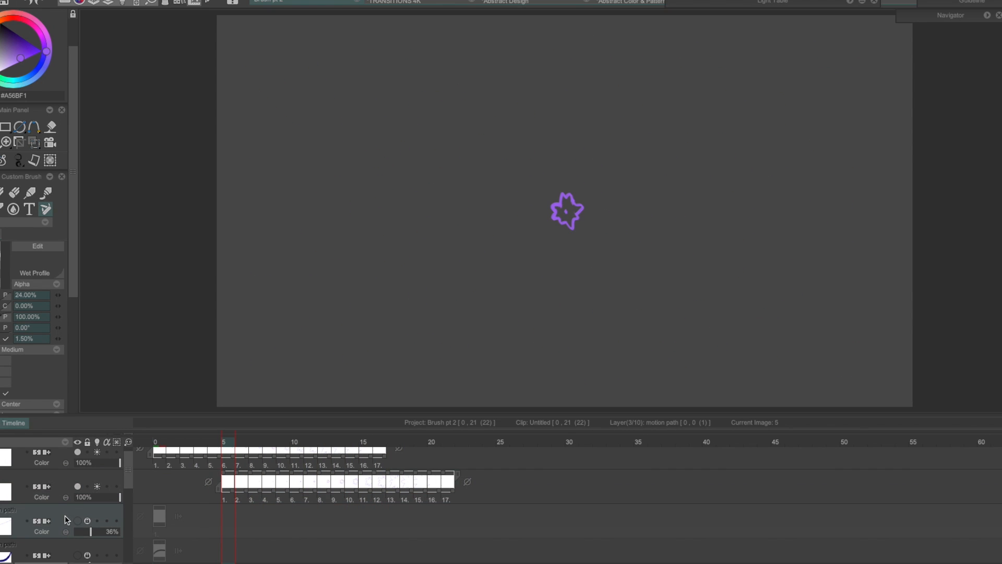
click(65, 442)
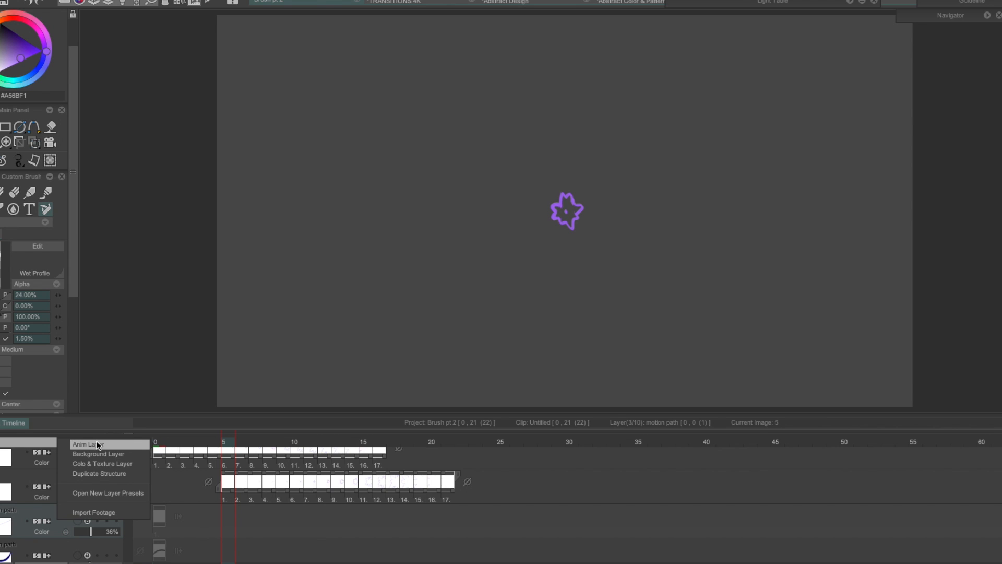
click(99, 444)
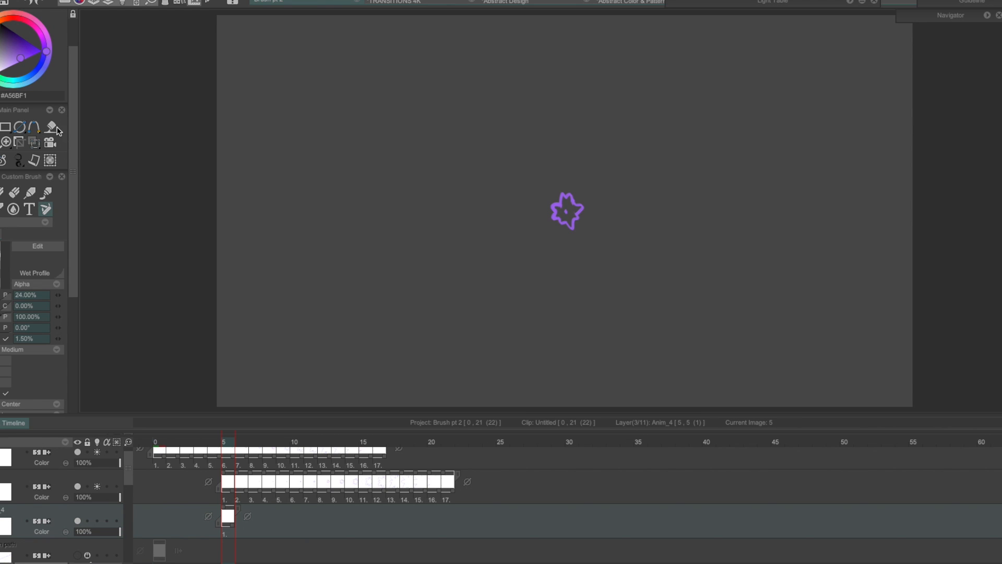
Move the new layer's image to frame 12 and fill the area between the inner and outer splat outlines with purple using the Paint bucket
click(50, 129)
scroll(129, 463, up, 1)
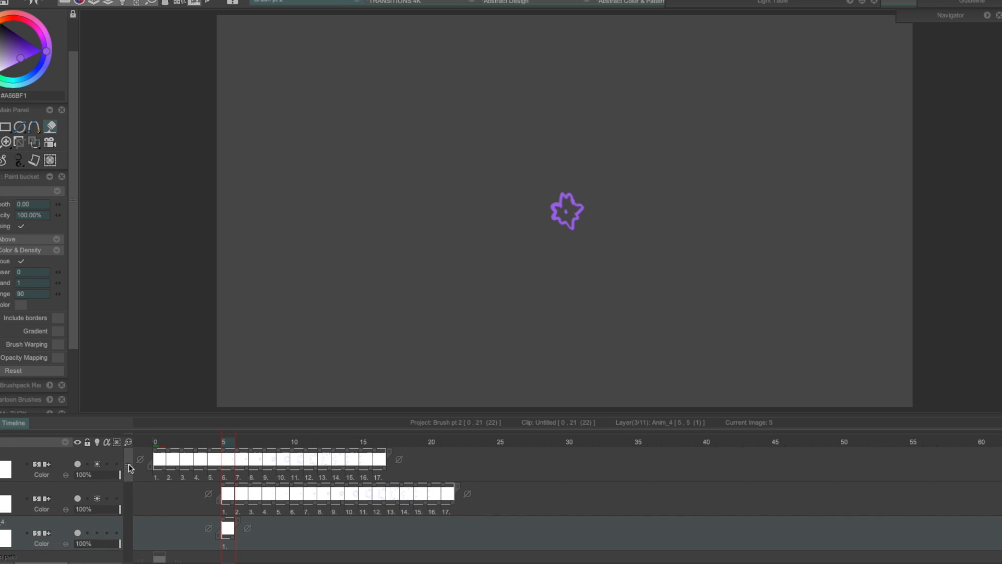
drag(226, 441, 274, 445)
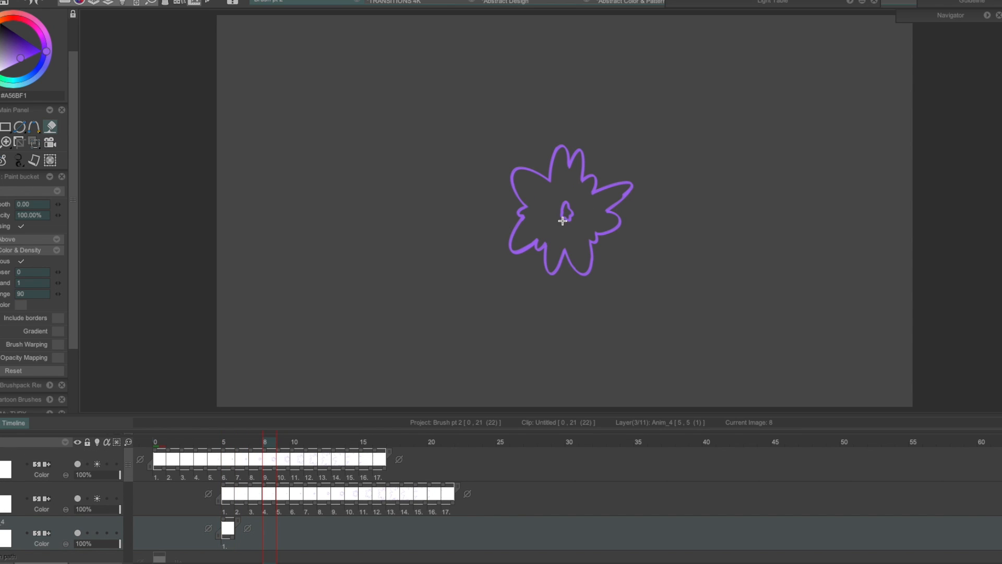
mouse_move(315, 444)
mouse_down()
mouse_move(350, 444)
mouse_move(328, 444)
mouse_up()
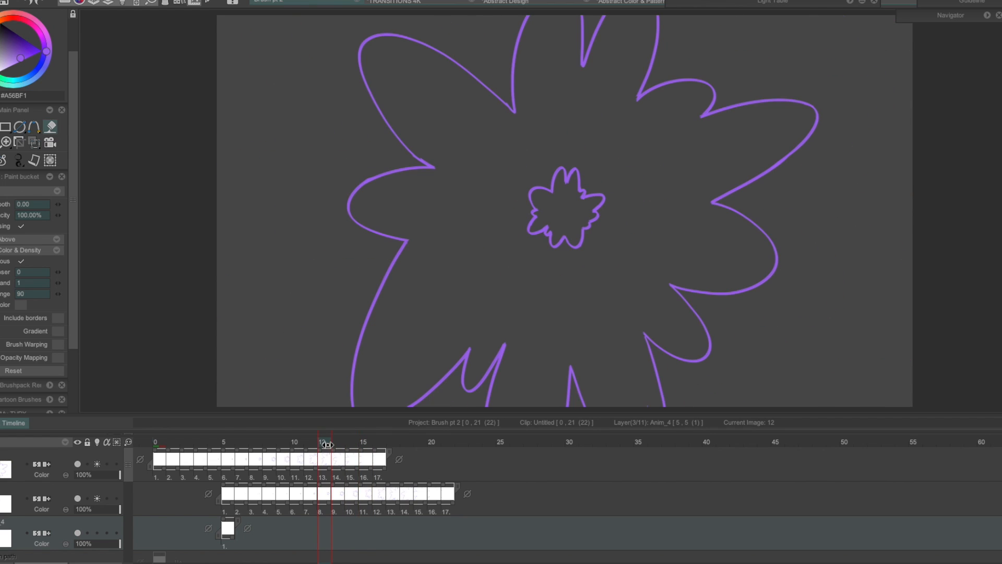
drag(240, 530, 337, 530)
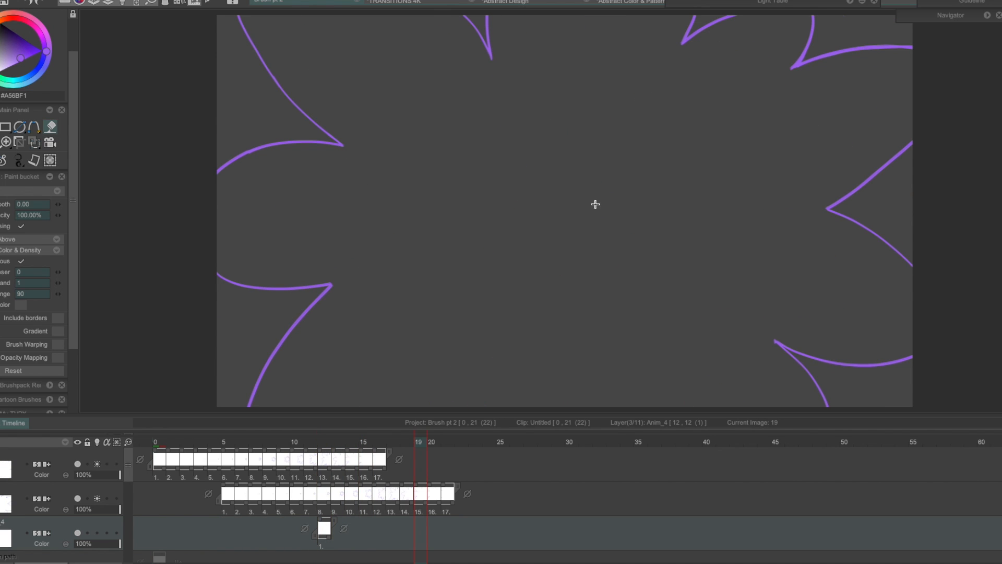
click(328, 446)
click(670, 204)
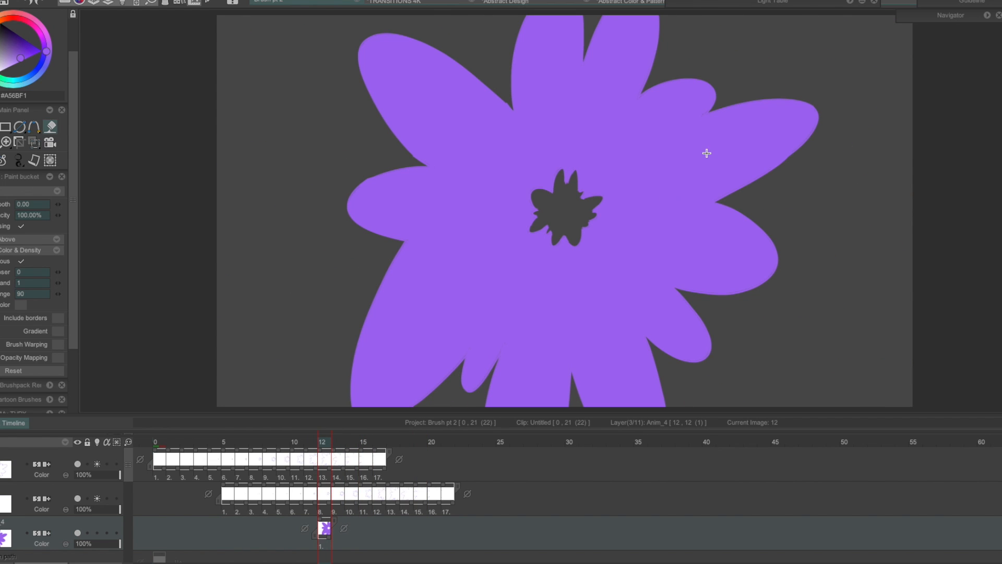
Fill the area between the two splat outlines with purple on the frames preceding frame 12, working backwards
key(Left)
click(639, 224)
key(Left)
click(621, 222)
key(Left)
click(597, 217)
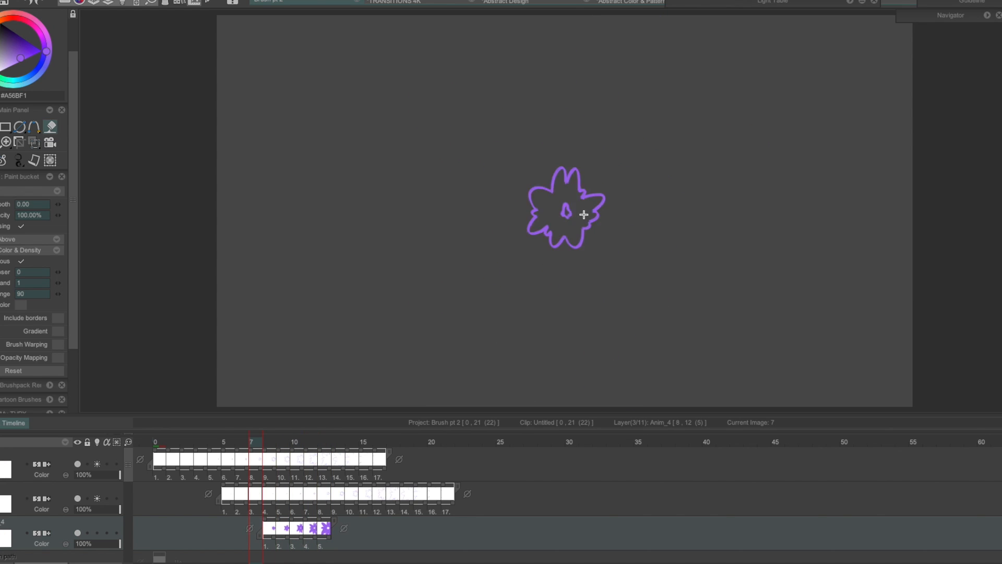
key(Left)
click(565, 220)
Fill the areas outside the inner splat outline with purple on the frames following frame 12, through frame 19
click(336, 443)
click(630, 295)
key(Right)
click(823, 350)
click(293, 334)
key(Right)
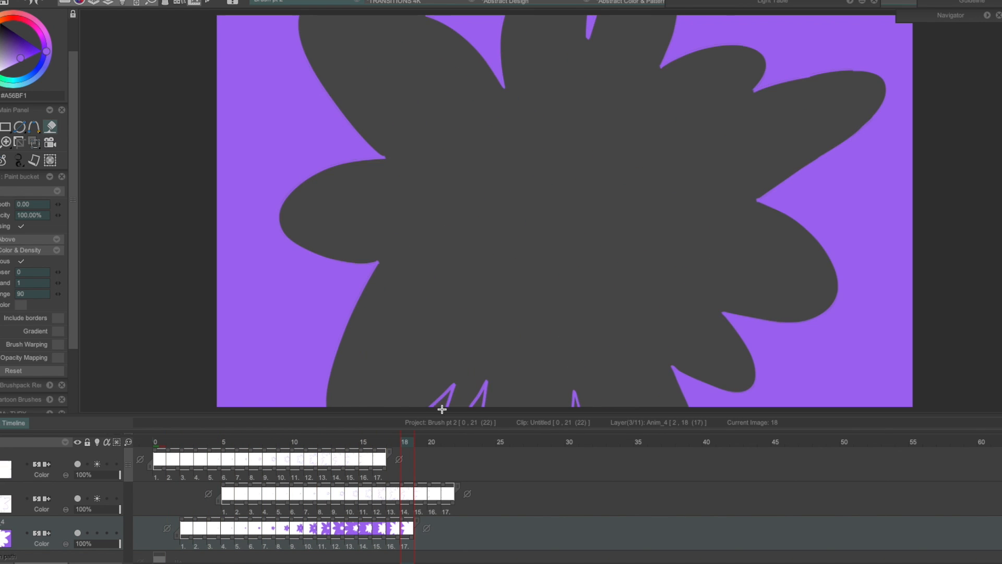
key(Right)
click(887, 209)
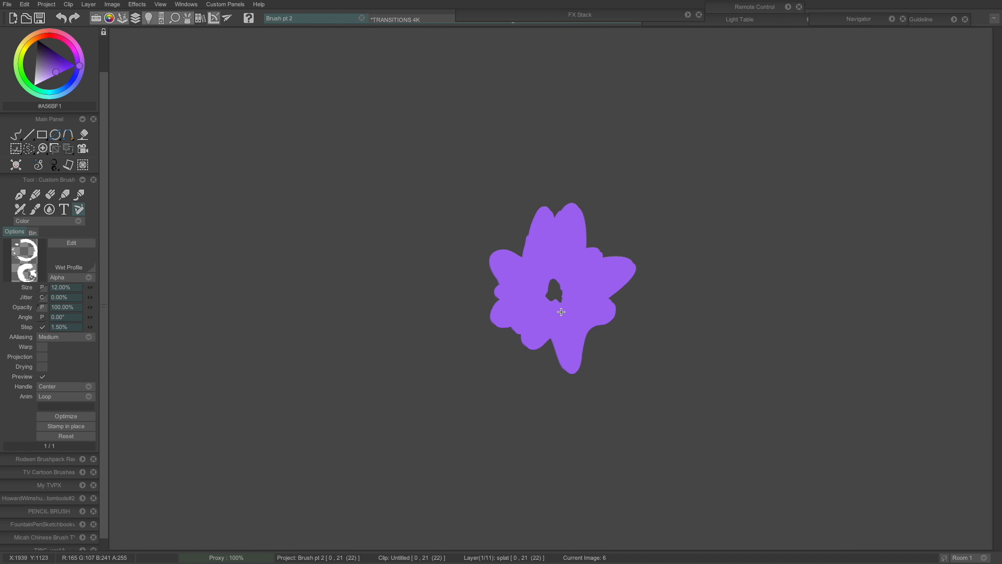
Make the lower filled splat layer active and offset it to start at frame 5, with the timeline shown only for the edit
key(Tab)
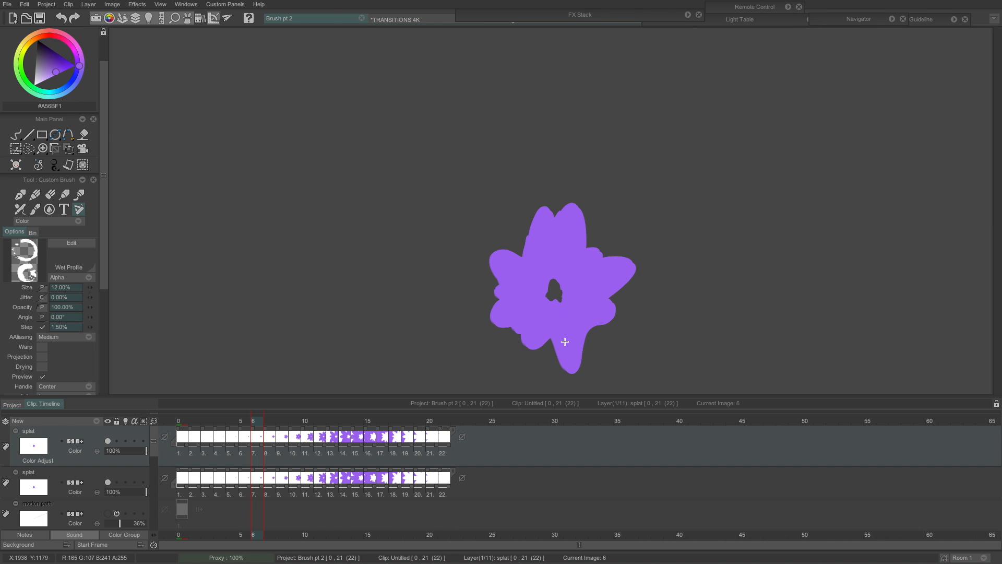
click(116, 485)
drag(214, 475, 276, 473)
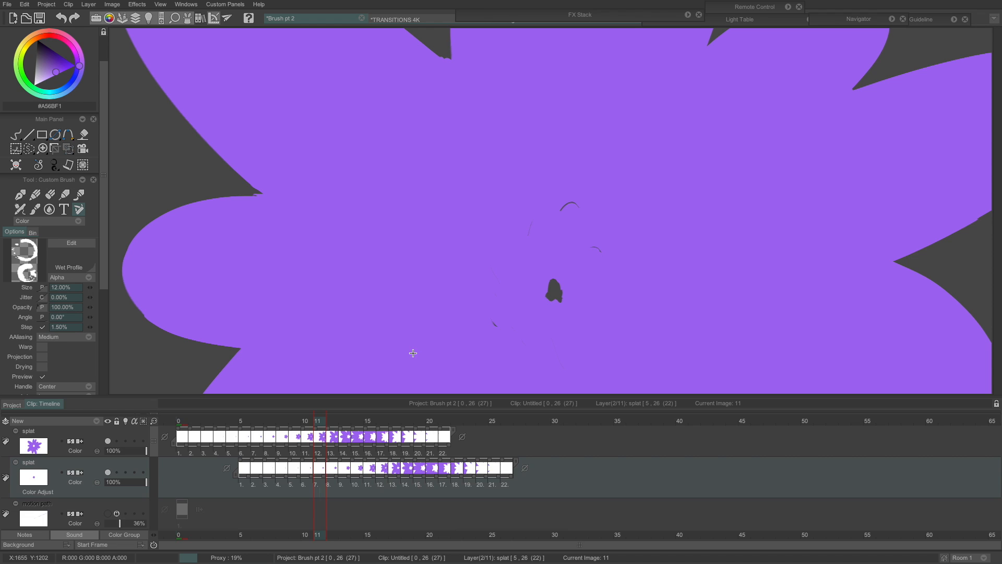
key(Tab)
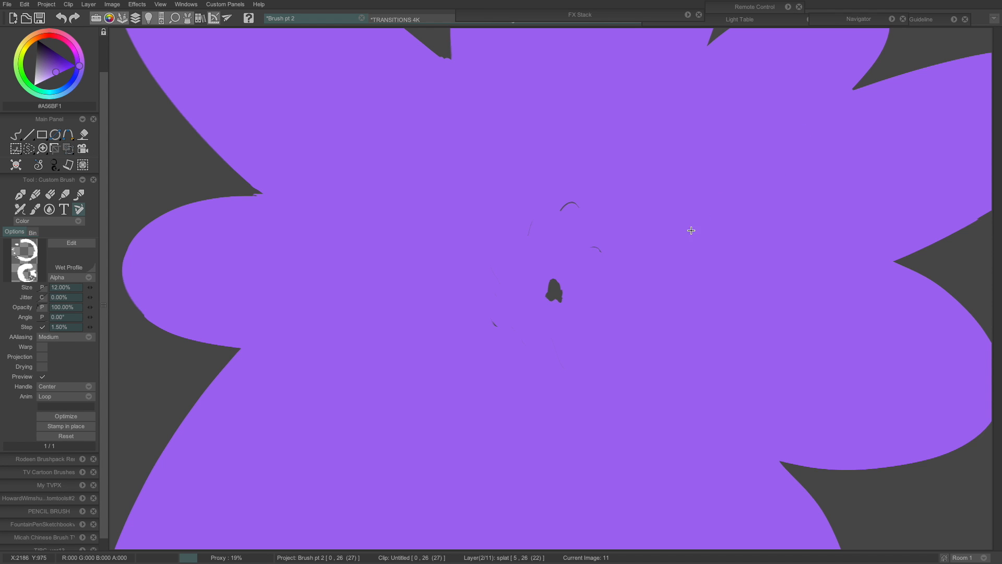
Flip back from frame 11 to frame 7 and forward again to check how the offset splats overlap
key(Left)
key(Left)
key(Left)
key(Left)
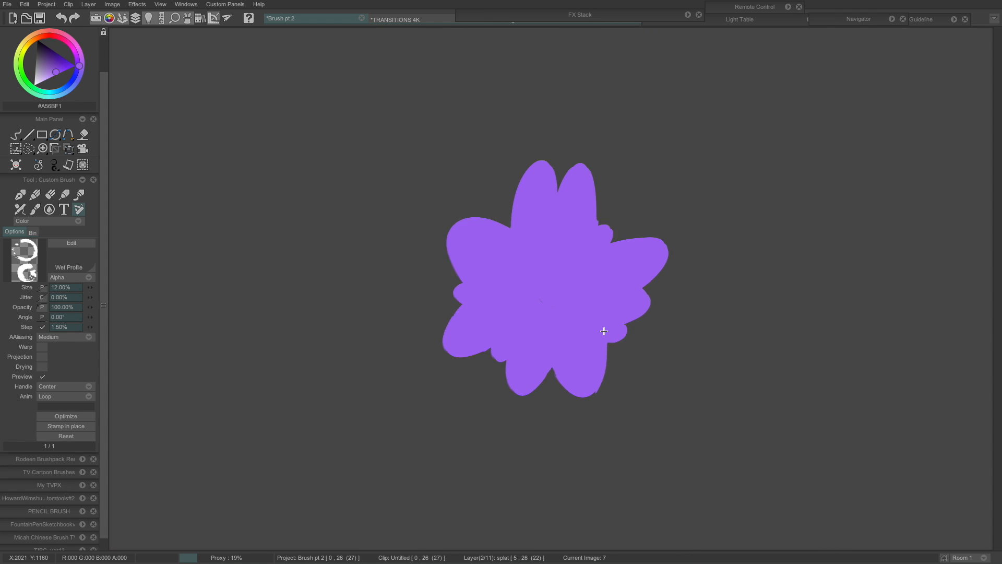
key(Right)
key(Right)
key(Right)
key(Right)
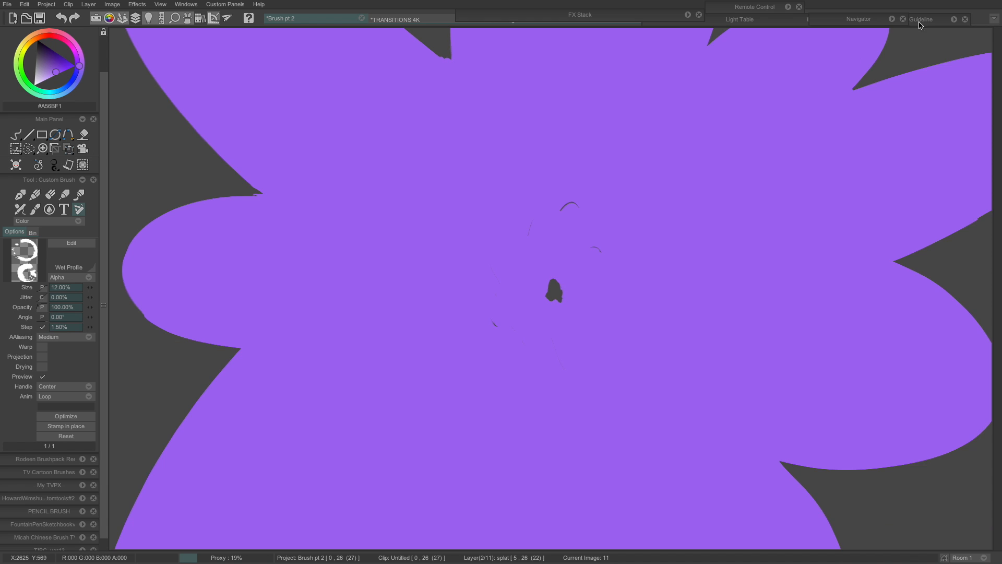
Expand the FX Stack and set the Color Adjust hue angle of the offset splat layer to 45°, with the timeline displayed again
drag(660, 19, 657, 23)
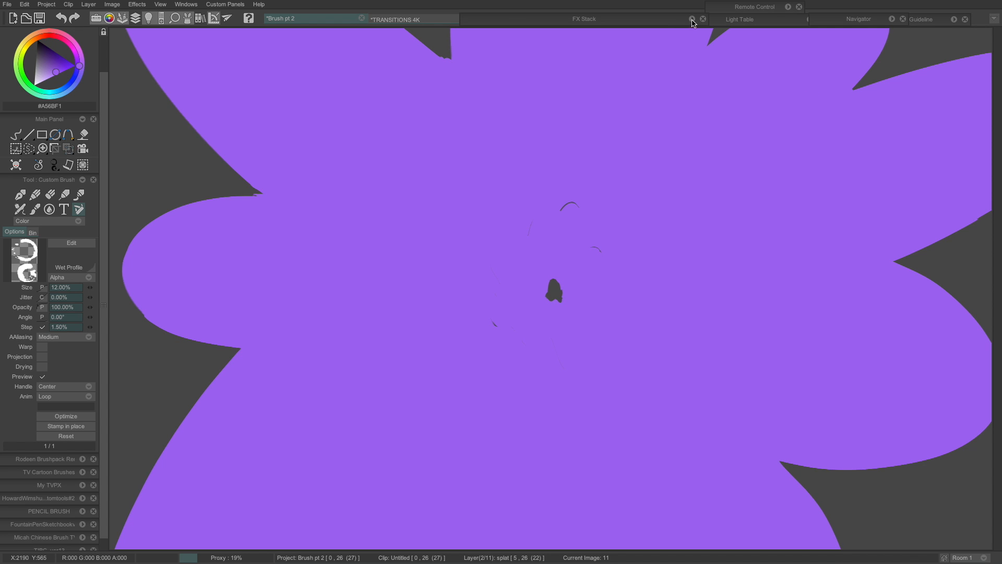
click(692, 20)
drag(539, 28, 781, 78)
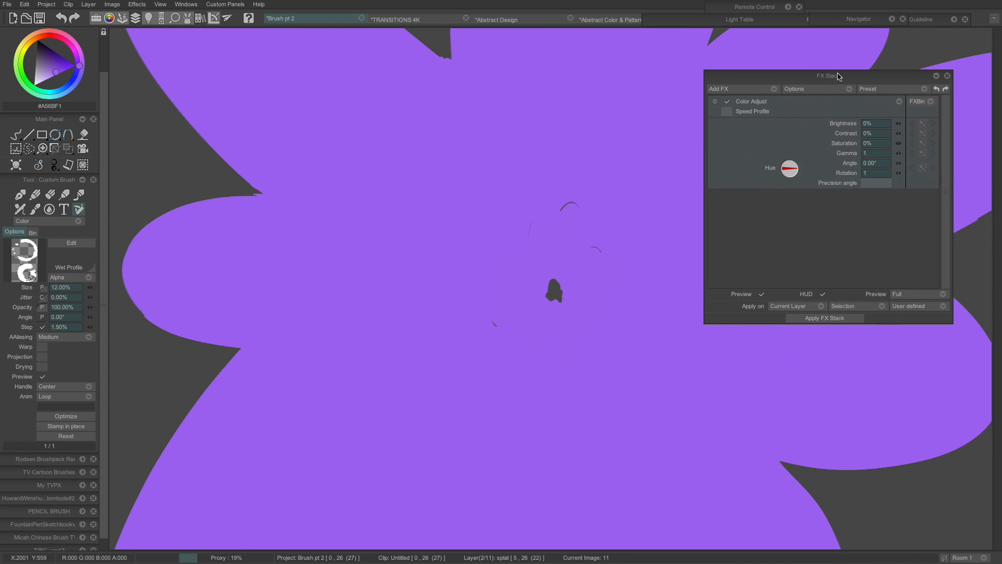
click(792, 164)
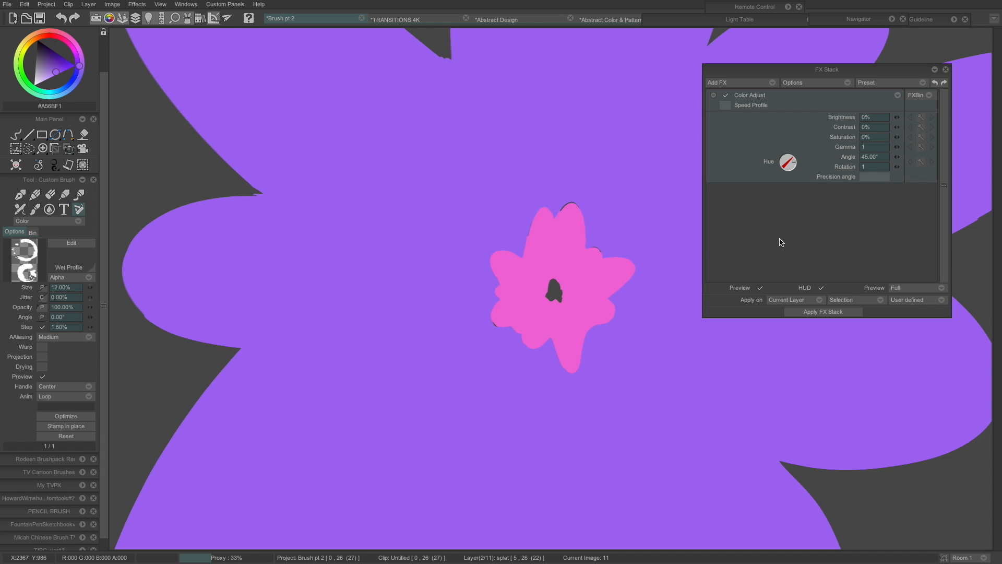
key(Tab)
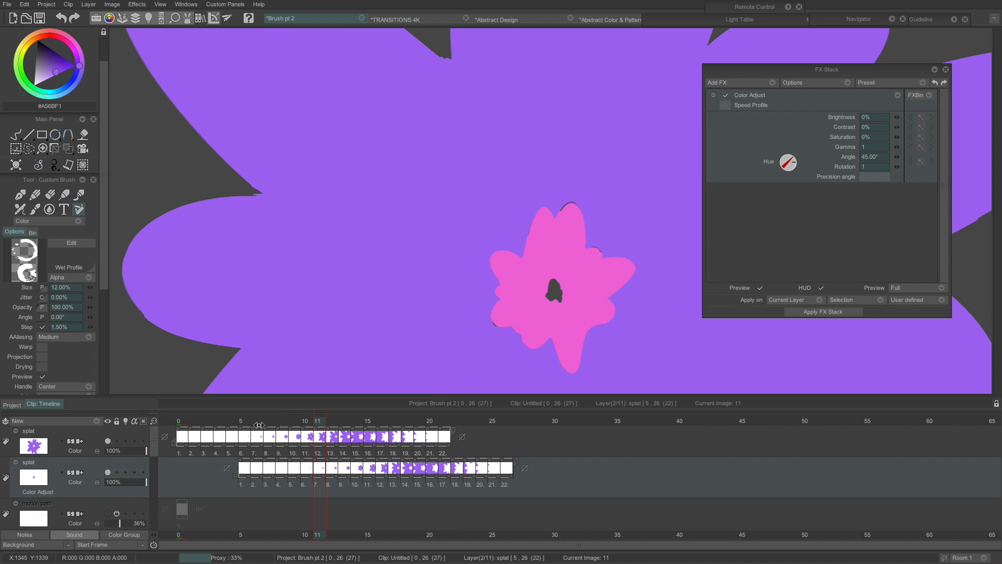
Select all images of the offset splat layer and apply the Color Adjust effect to them
drag(259, 424, 342, 417)
drag(504, 484, 240, 482)
click(818, 312)
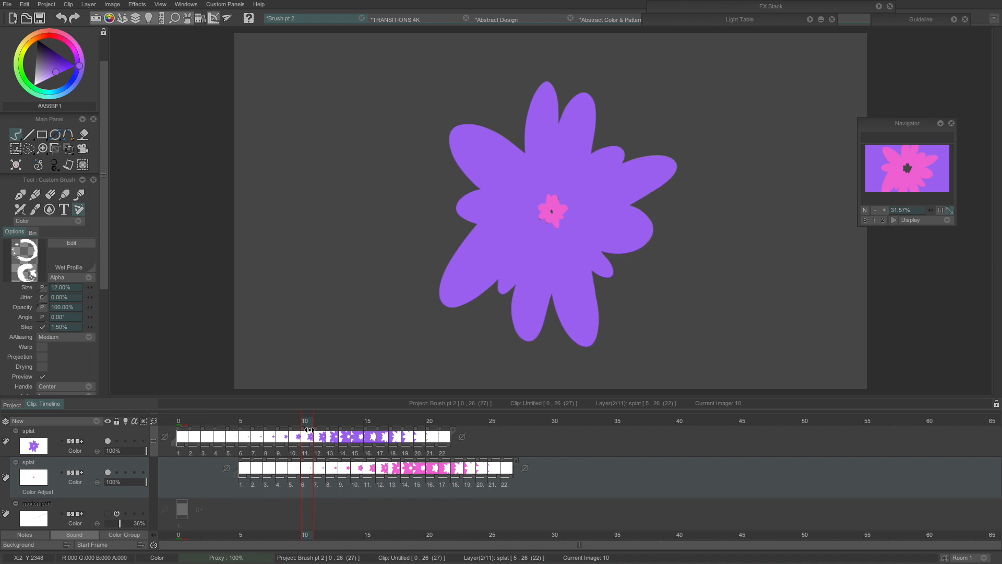
Scrub through the frames around 10 and 11 to check how the pink splat grows inside the purple one
click(345, 432)
drag(345, 433, 316, 434)
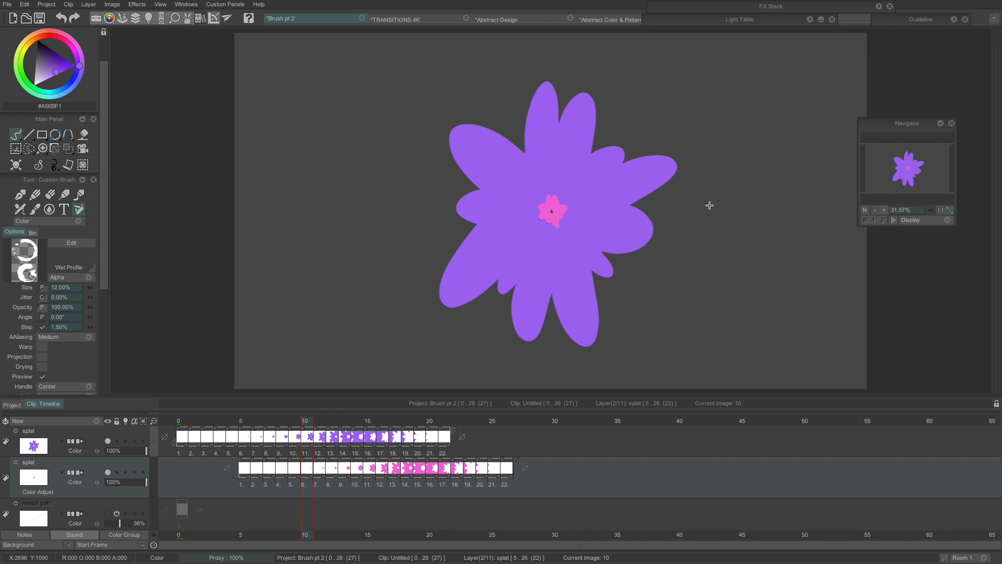
click(940, 211)
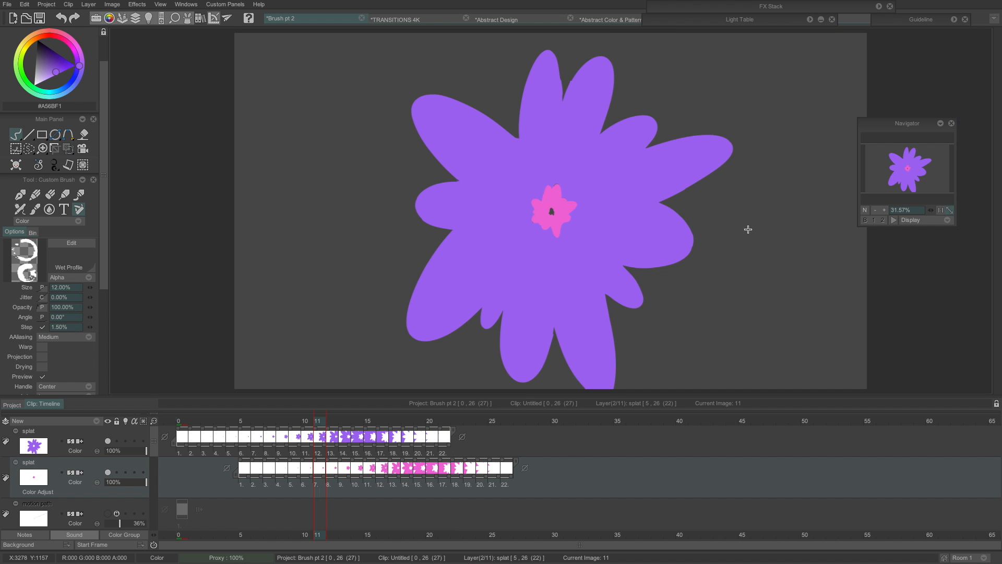
drag(248, 424, 307, 424)
Duplicate the purple splat layer, place the copy beneath the pink splat layer and offset it to start at frame 10
click(92, 442)
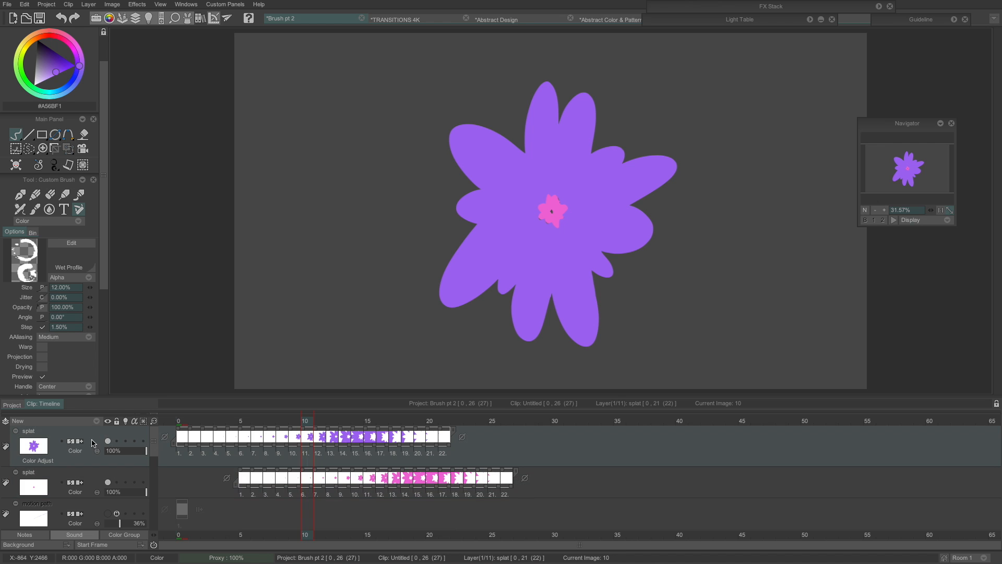
click(239, 6)
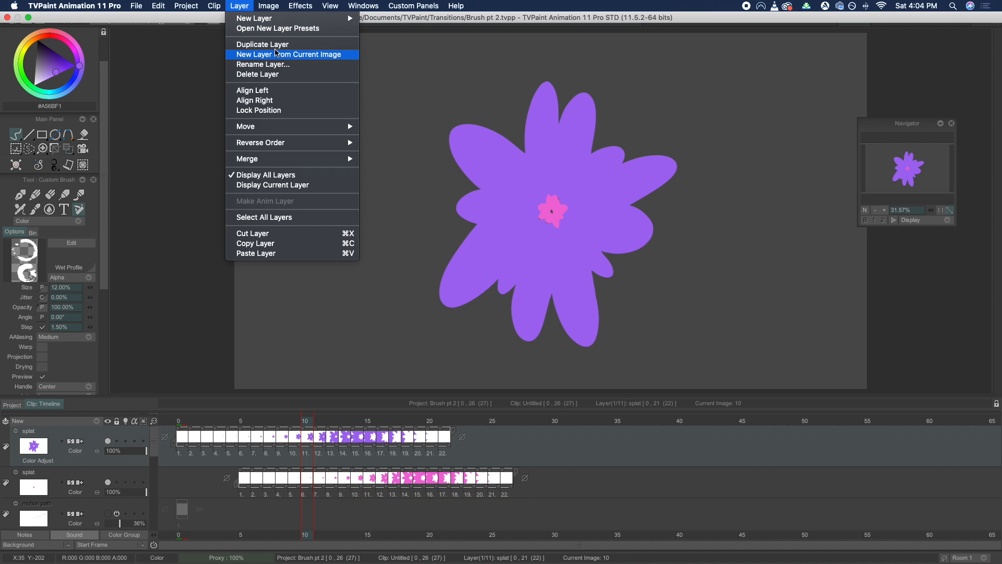
drag(99, 531, 101, 499)
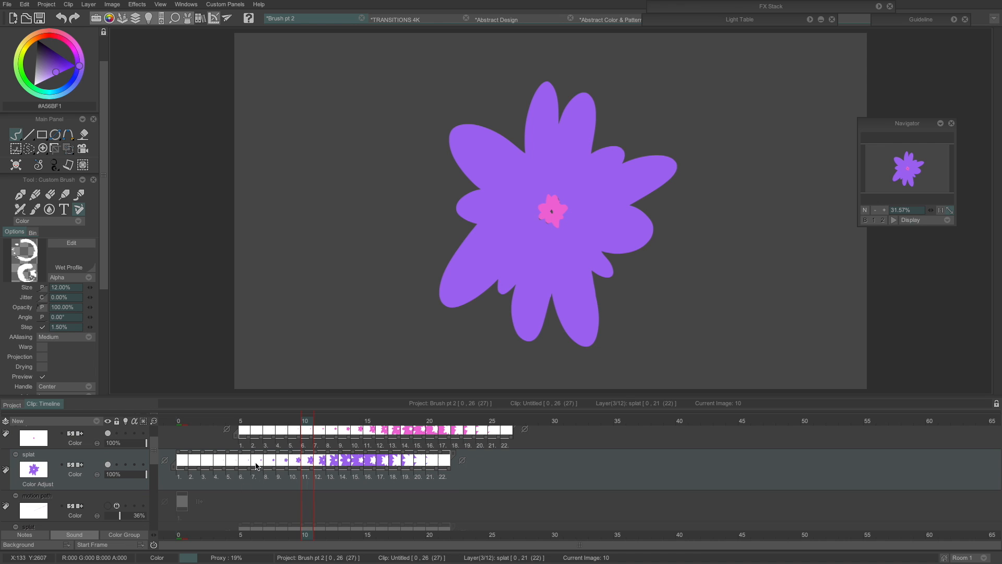
drag(255, 466, 381, 466)
scroll(381, 466, up, 1)
click(340, 420)
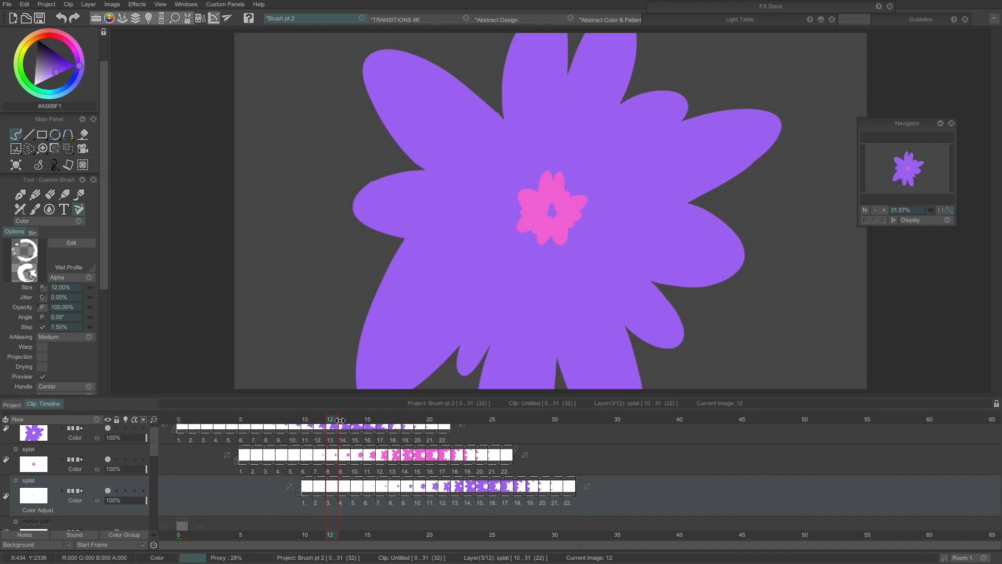
drag(340, 420, 395, 446)
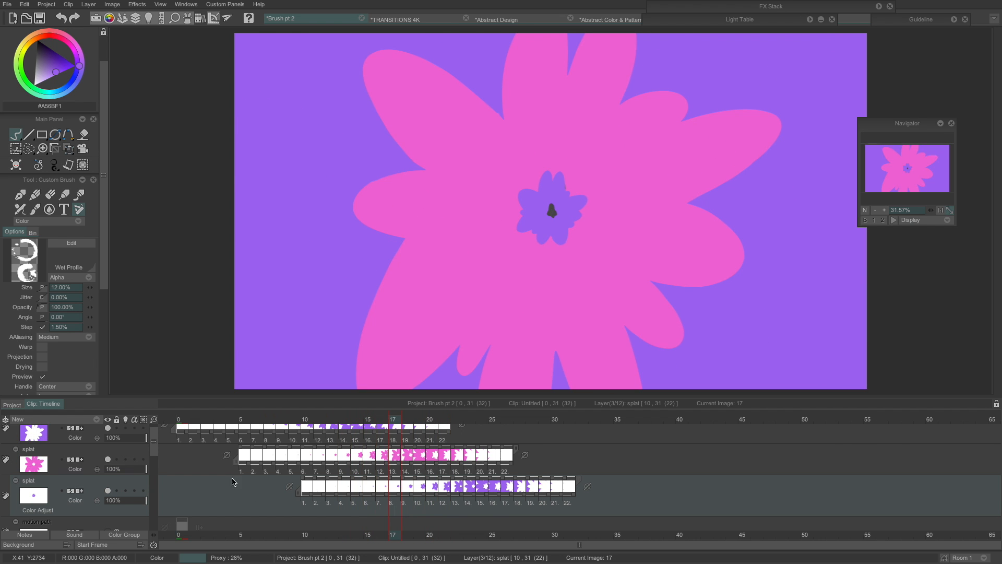
Duplicate the pink splat layer, place the copy beneath the second purple layer and offset it to start at frame 15
click(97, 459)
mouse_move(201, 2)
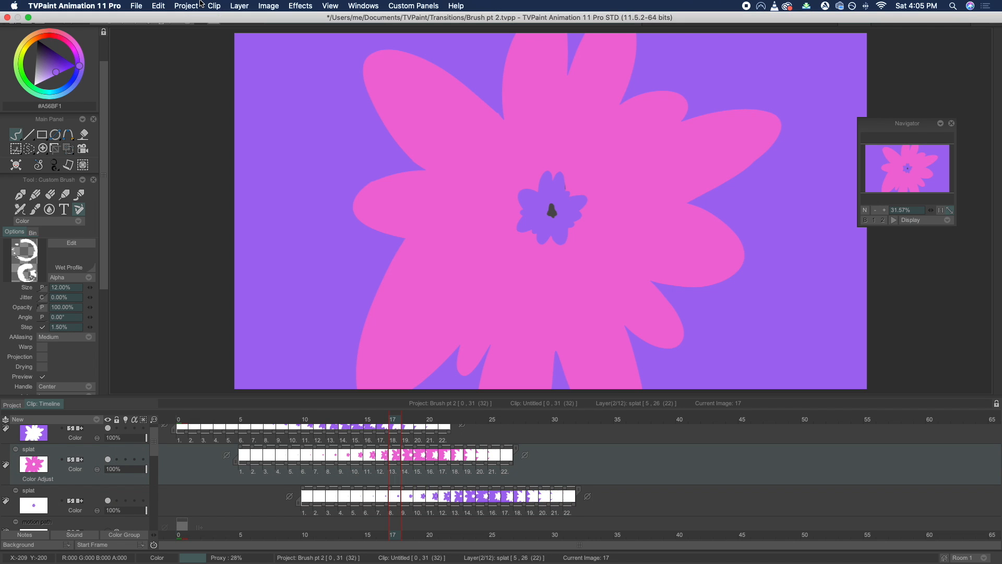
click(269, 6)
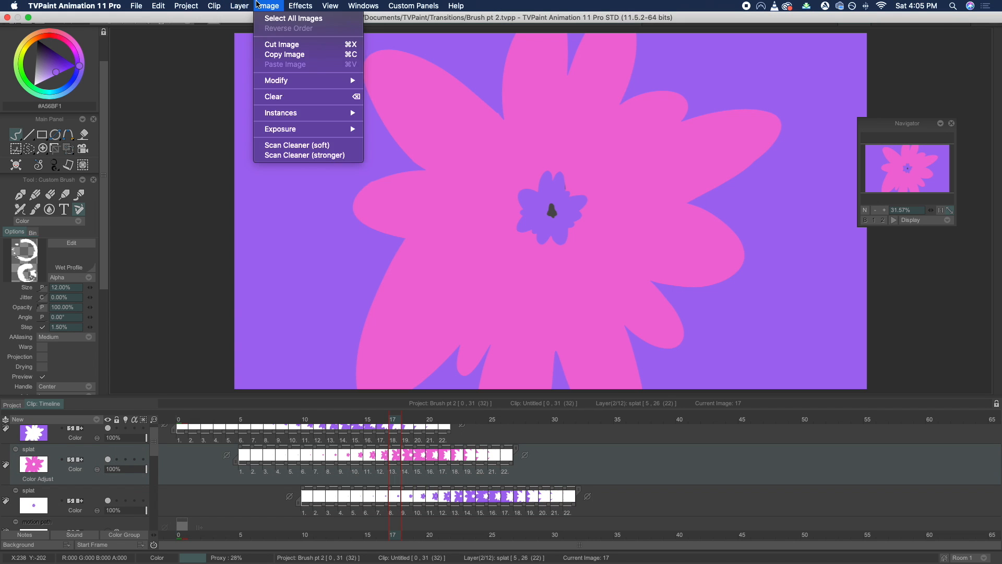
click(298, 44)
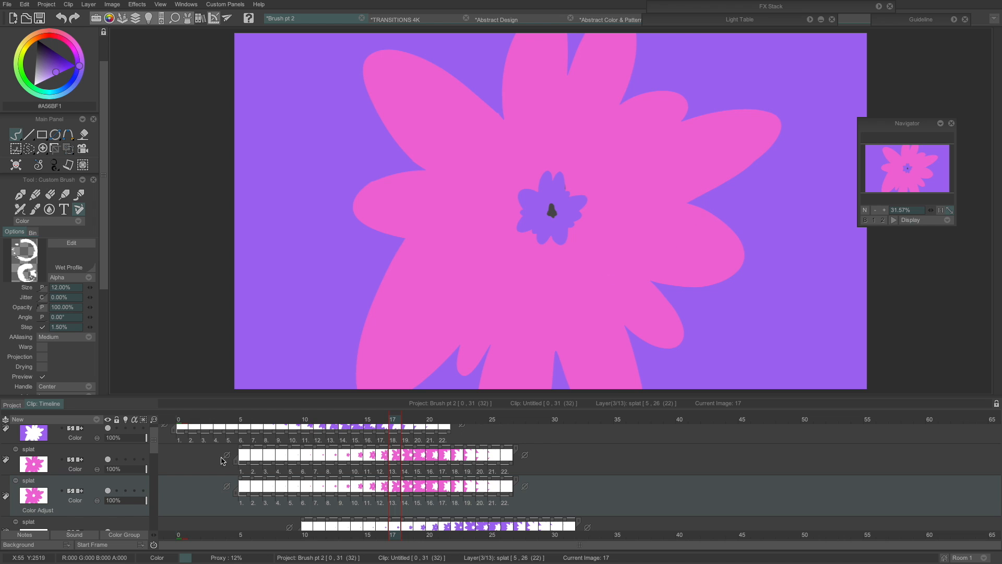
mouse_move(98, 487)
mouse_down()
mouse_move(104, 524)
mouse_move(112, 477)
mouse_up()
drag(387, 445, 500, 445)
scroll(155, 460, up, 2)
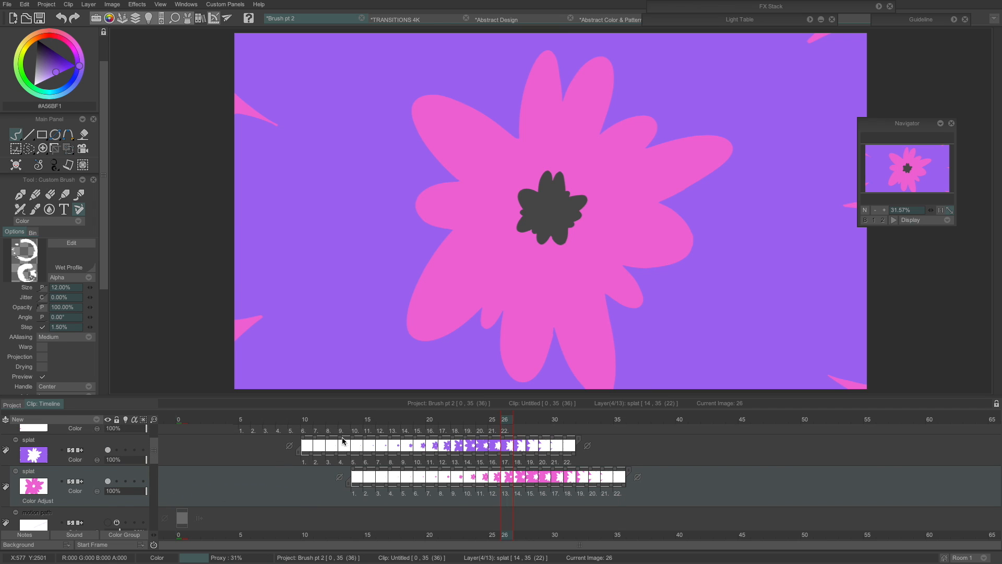
drag(398, 474, 410, 469)
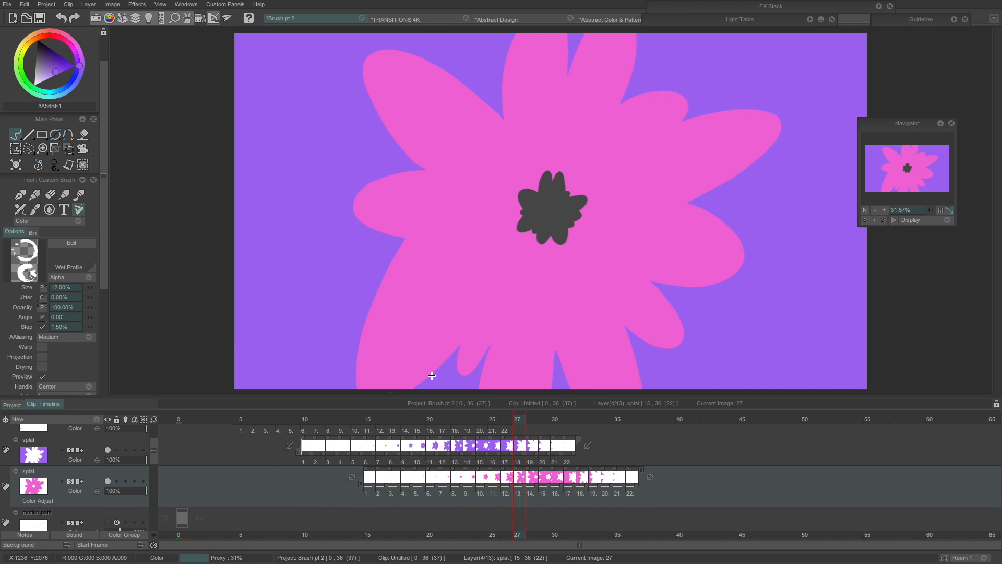
Scrub the frames from 15 onward and play the clip from its start to review the four-layer splat transition
click(368, 426)
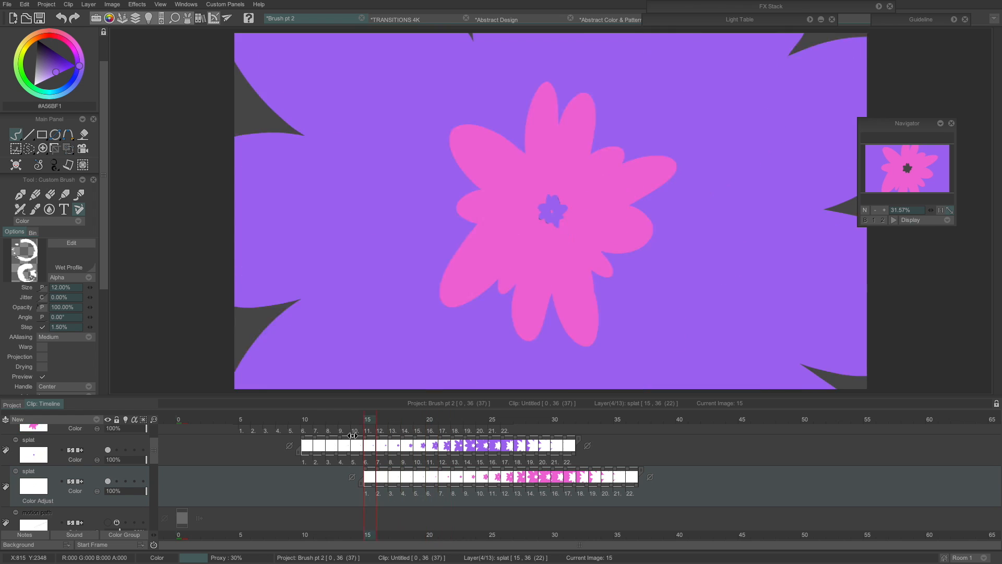
drag(353, 435, 381, 435)
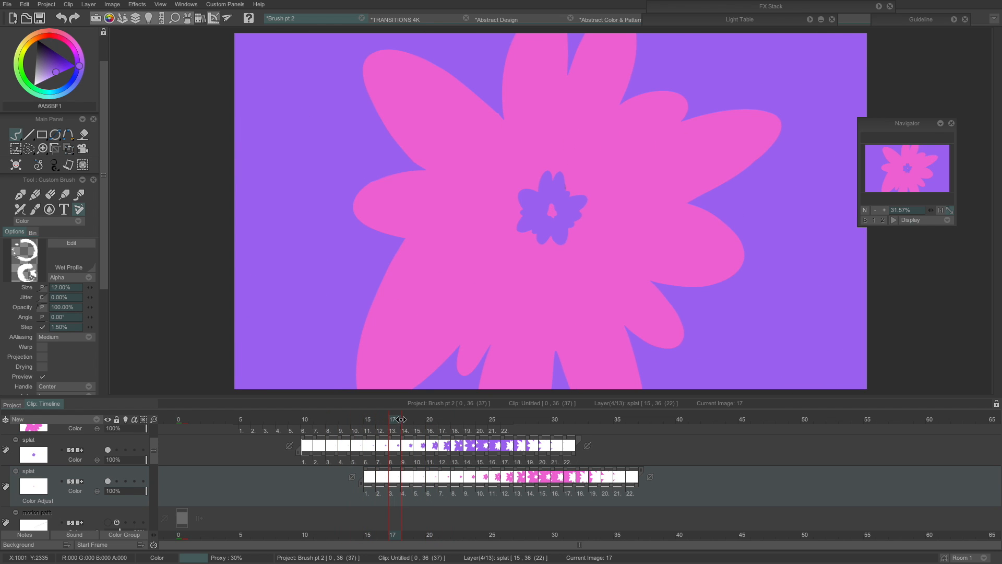
click(396, 419)
drag(383, 419, 171, 437)
key(Return)
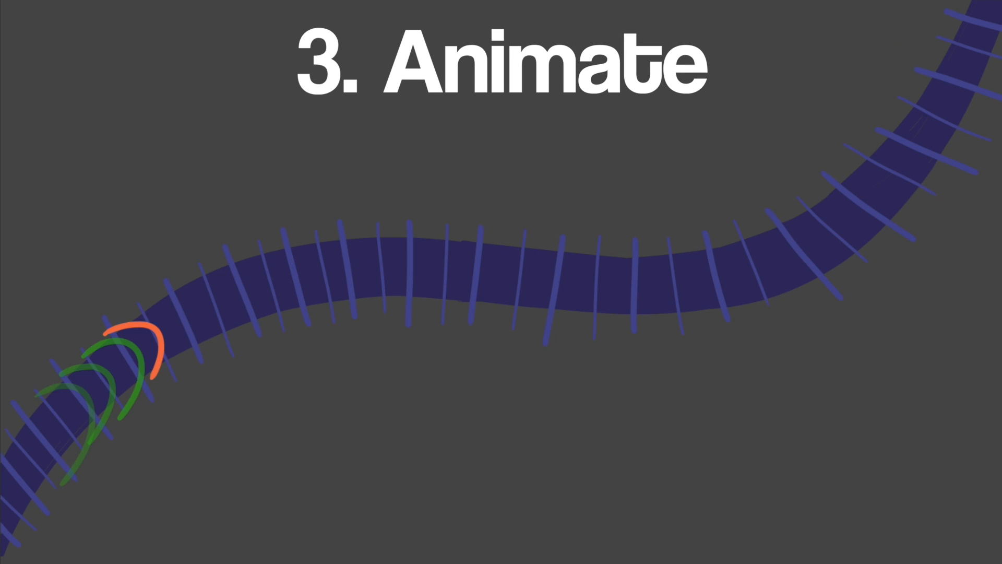
Draw one curved arc per frame across the band, following the tick marks along the wavy path up to its upper end
drag(139, 308, 152, 376)
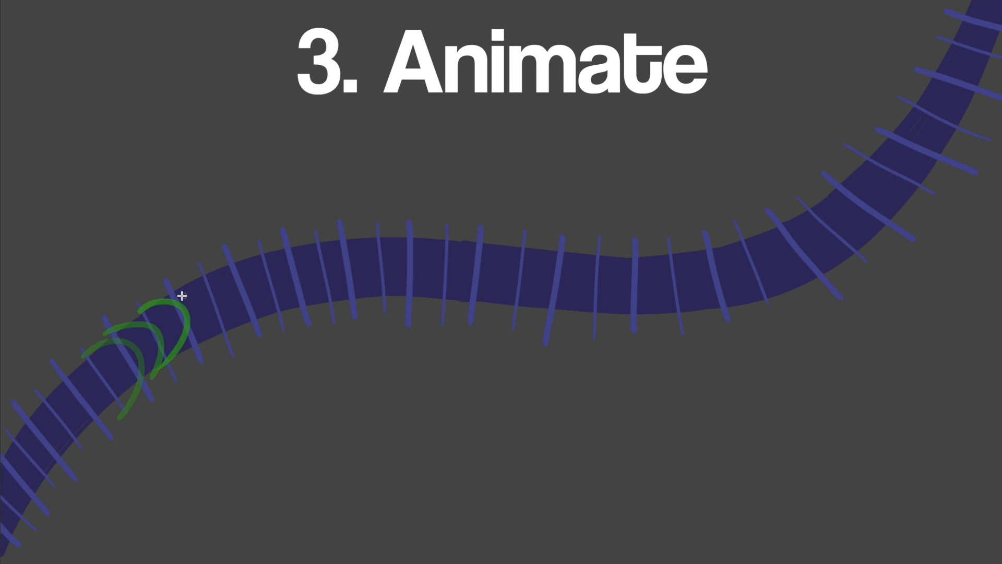
drag(170, 293, 183, 361)
drag(203, 274, 200, 340)
drag(236, 261, 255, 318)
drag(296, 243, 292, 305)
drag(364, 235, 351, 300)
drag(444, 237, 414, 295)
drag(480, 242, 449, 300)
drag(595, 253, 576, 316)
drag(638, 257, 624, 318)
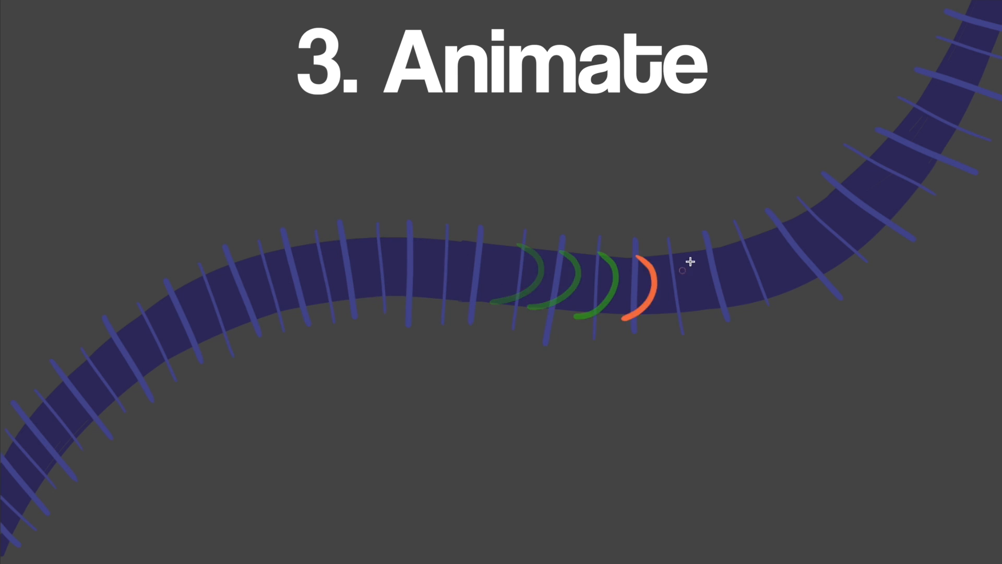
drag(672, 253, 675, 323)
drag(715, 247, 729, 310)
drag(745, 236, 767, 294)
drag(778, 224, 818, 277)
drag(809, 210, 860, 247)
drag(841, 190, 893, 222)
drag(866, 163, 919, 196)
drag(887, 130, 945, 155)
drag(912, 105, 961, 135)
drag(931, 70, 984, 94)
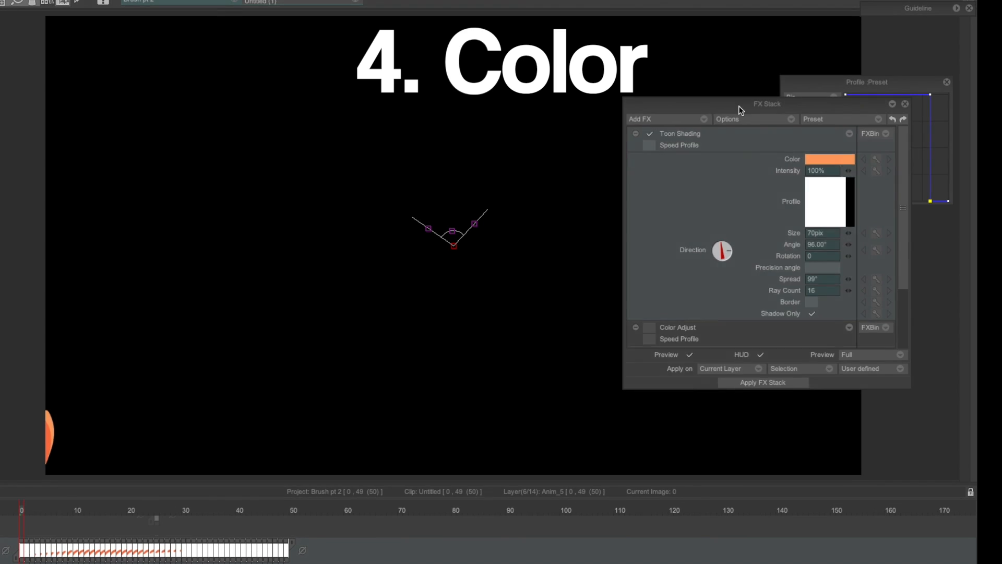
Select all images of the Anim_5 layer and apply the Toon Shading effect to them
double_click(90, 550)
click(835, 421)
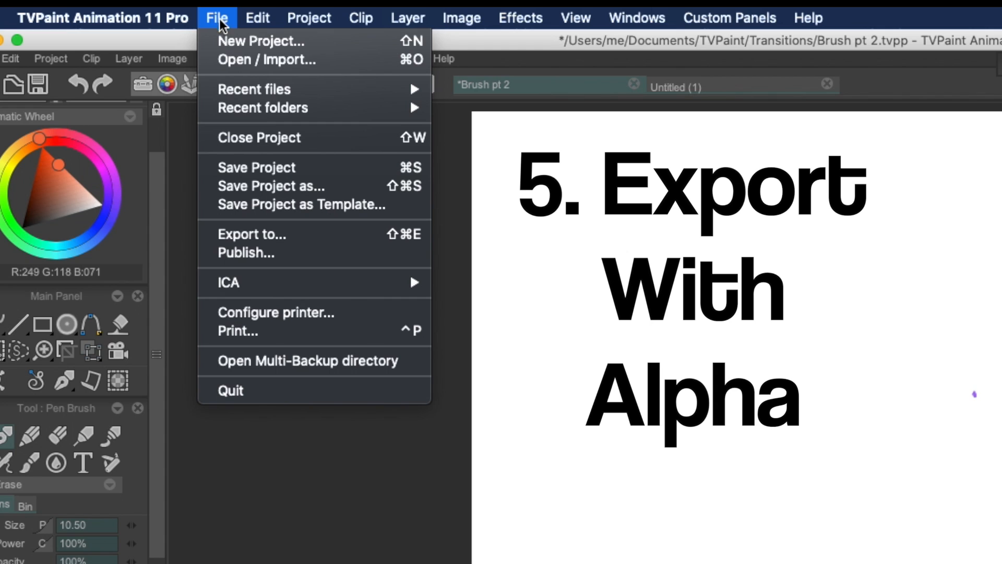
Set up the clip export as a PRORES (RGB-RGBA) MOV animation without the background, and scrub its preview
click(290, 232)
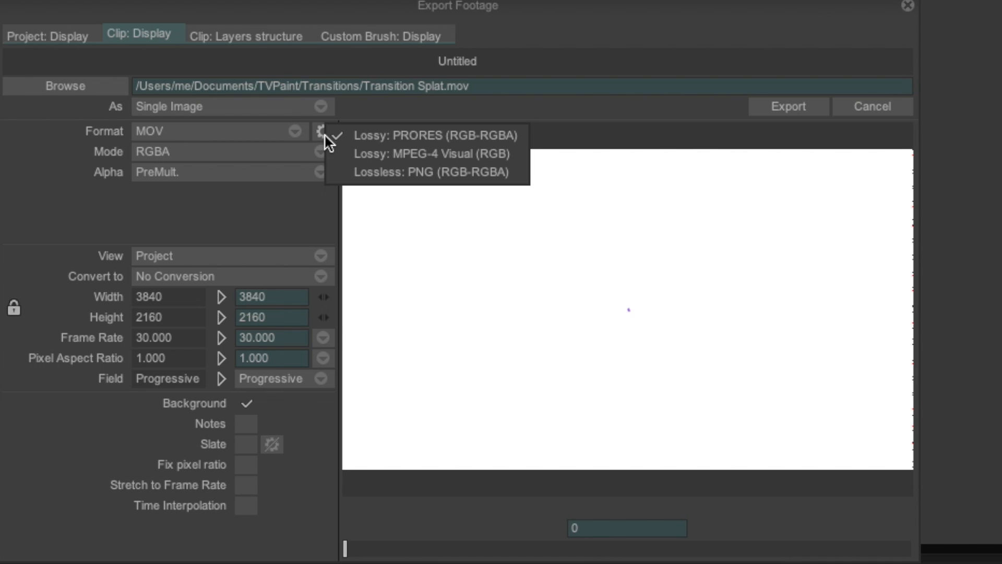
click(380, 135)
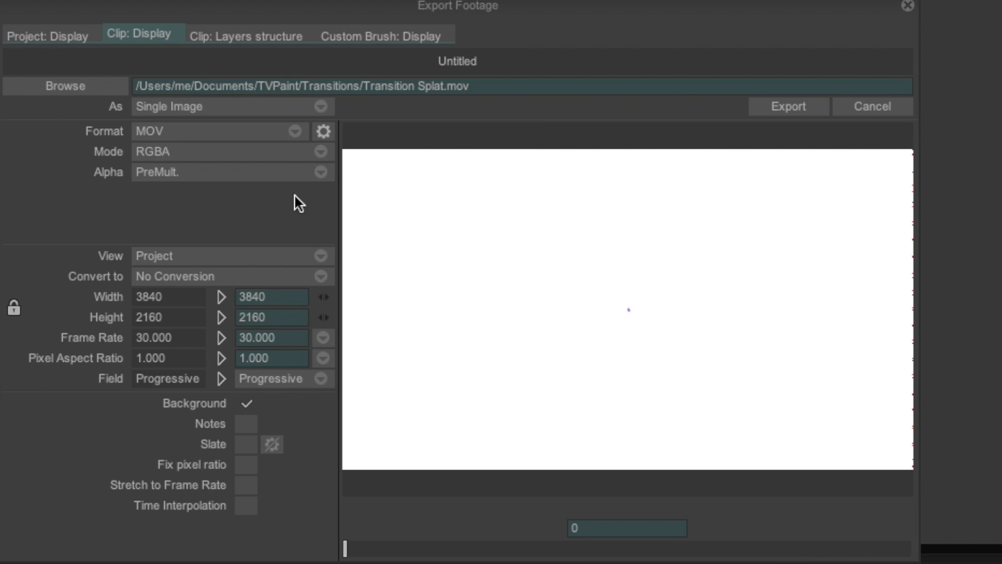
click(249, 405)
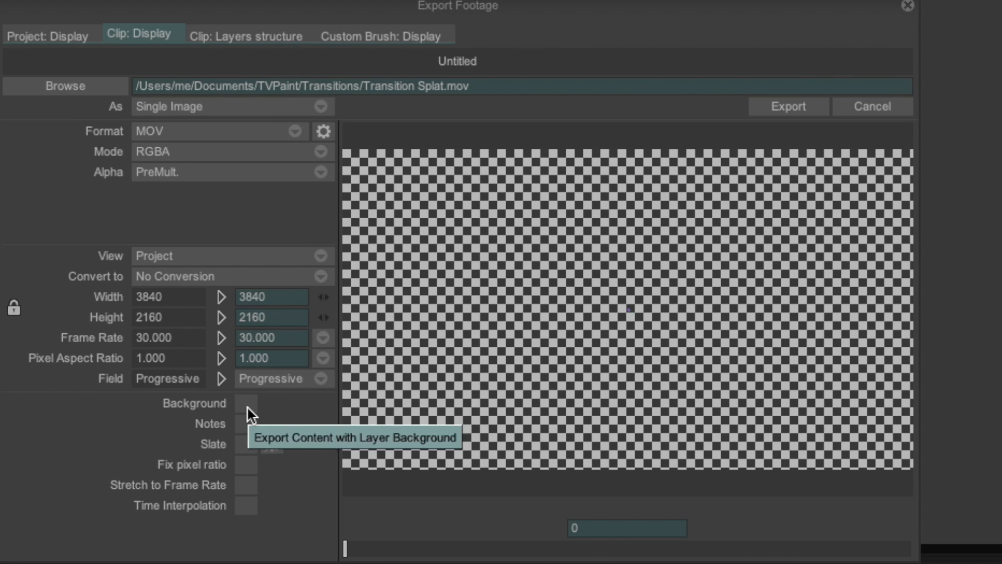
click(295, 109)
click(315, 122)
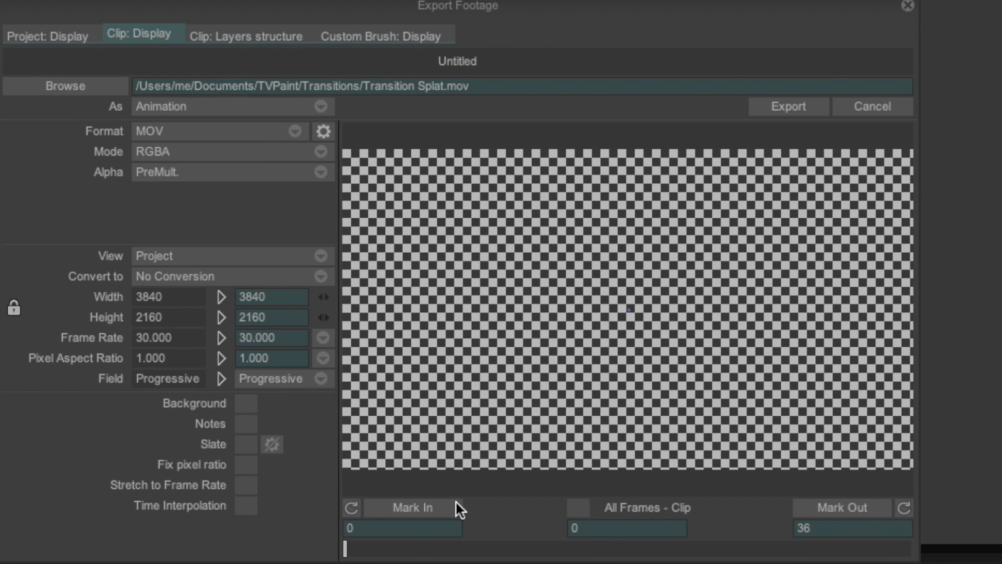
drag(358, 550, 533, 551)
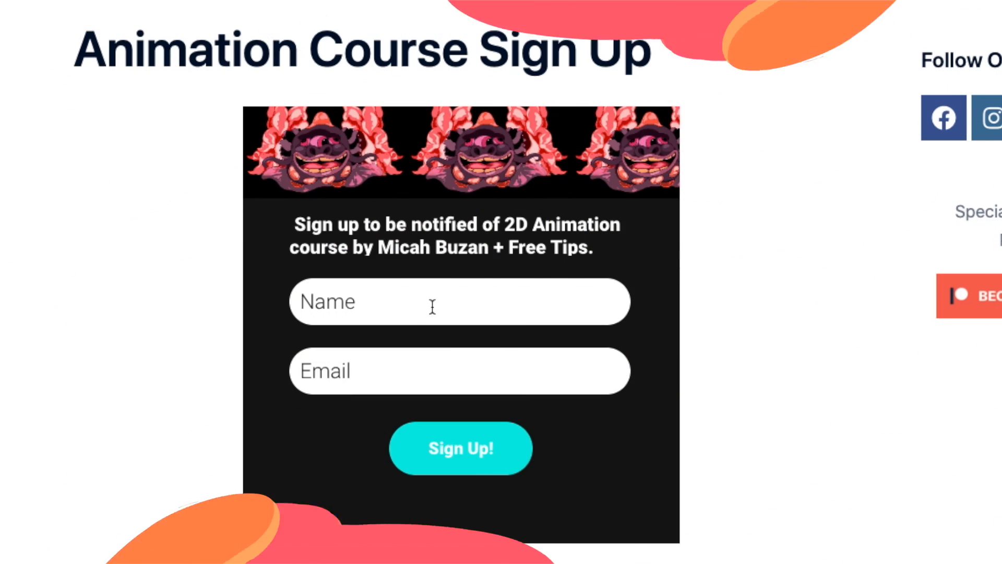
In the website's Animation Course Sign Up form, enter the subscriber's name and begin filling in the e-mail
click(423, 305)
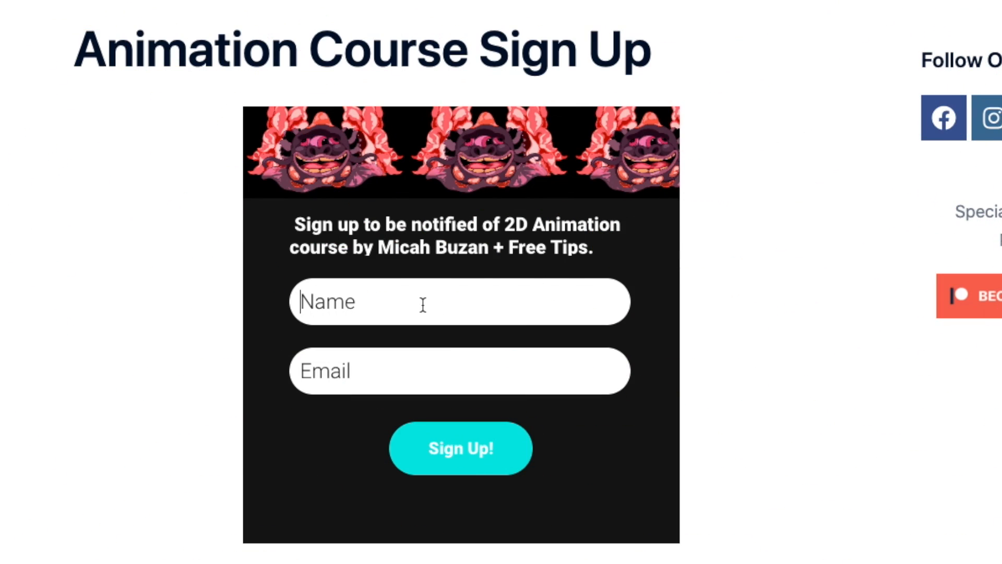
text(Dr)
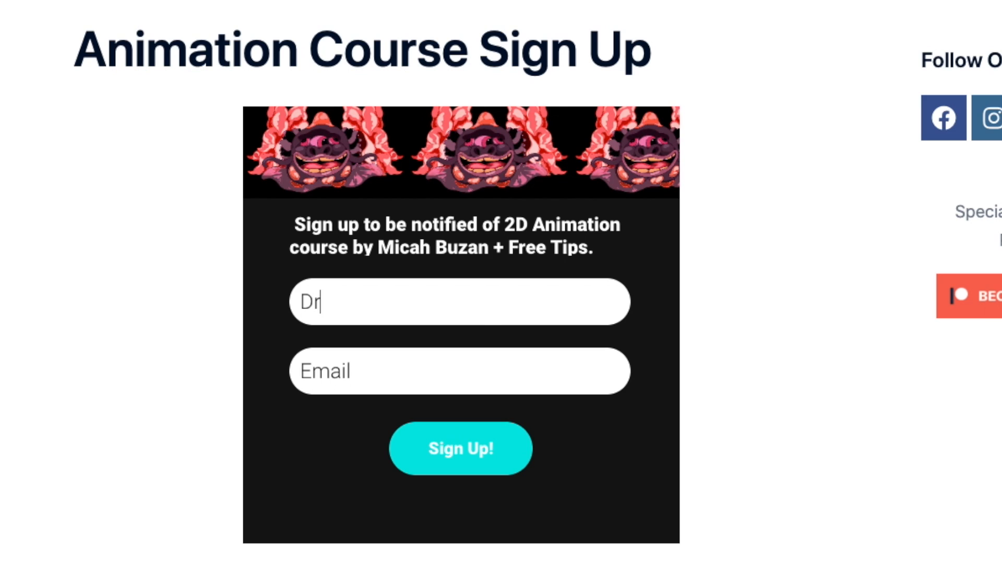
text(. RobotNik)
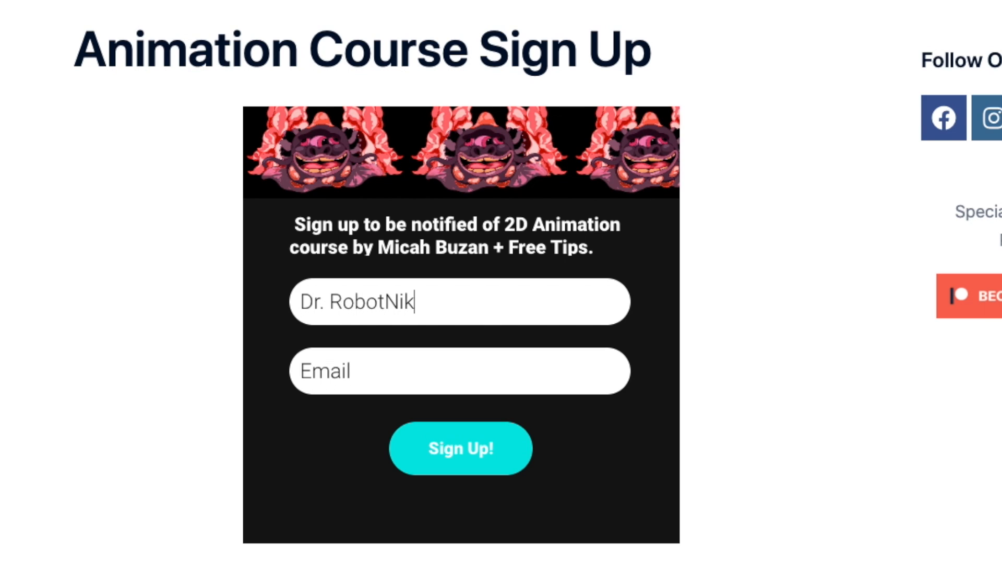
click(558, 377)
text(Se)
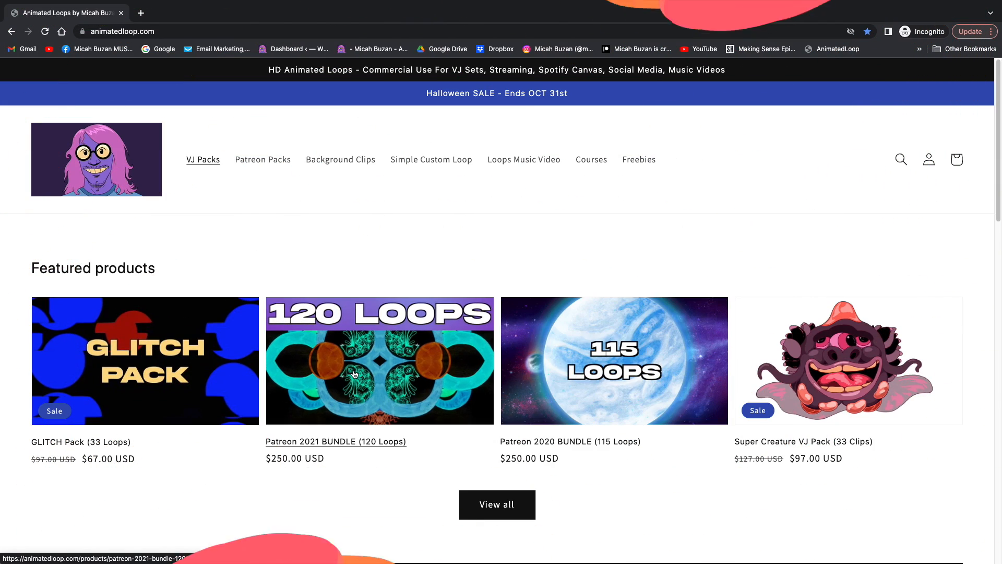
Open the Courses collection on animatedloop.com and examine the 2D Fire Animation Course's included material and video lesson list
click(592, 160)
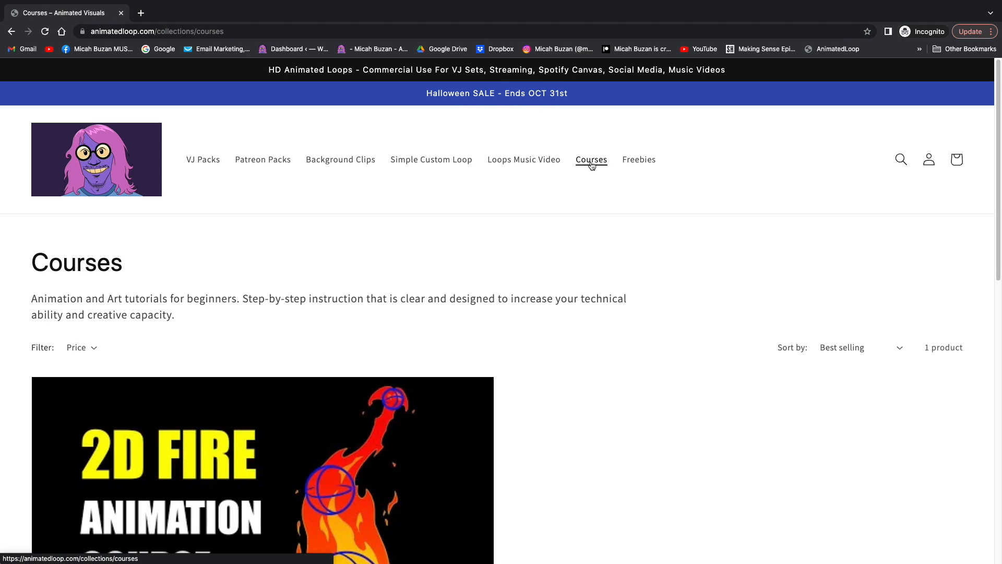
scroll(665, 379, down, 3)
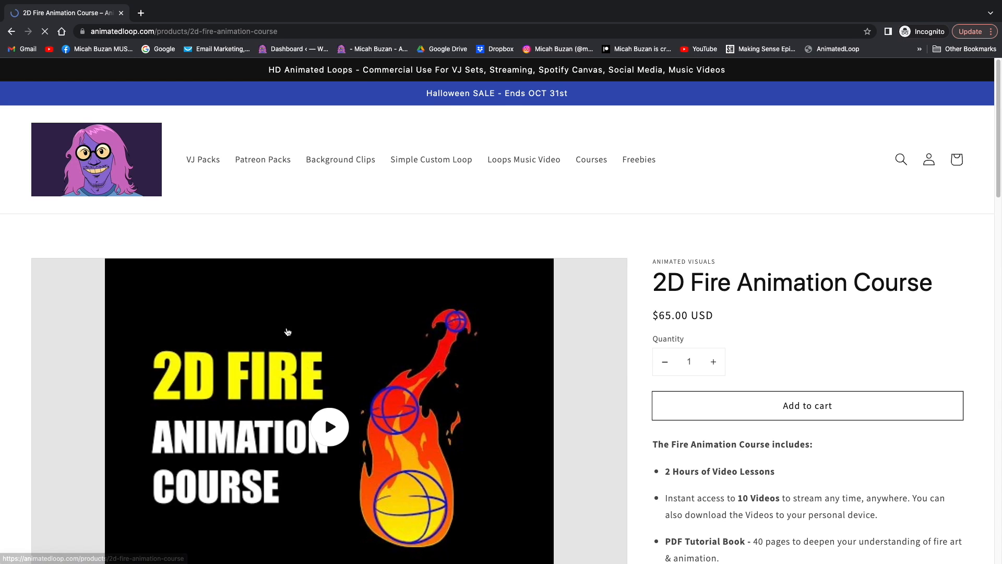
scroll(792, 246, down, 5)
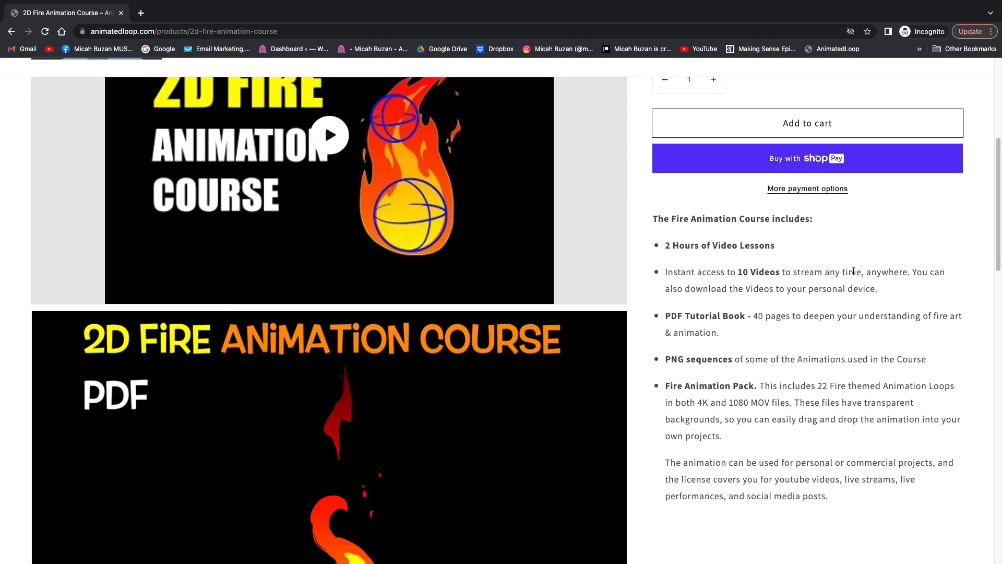
scroll(854, 274, up, 3)
scroll(854, 276, down, 9)
scroll(856, 279, down, 5)
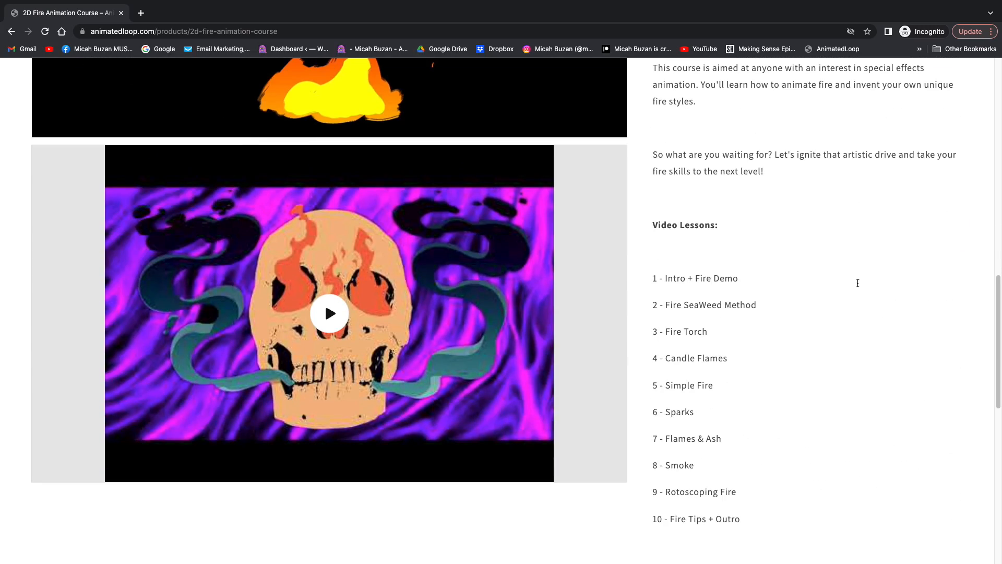
scroll(702, 358, down, 2)
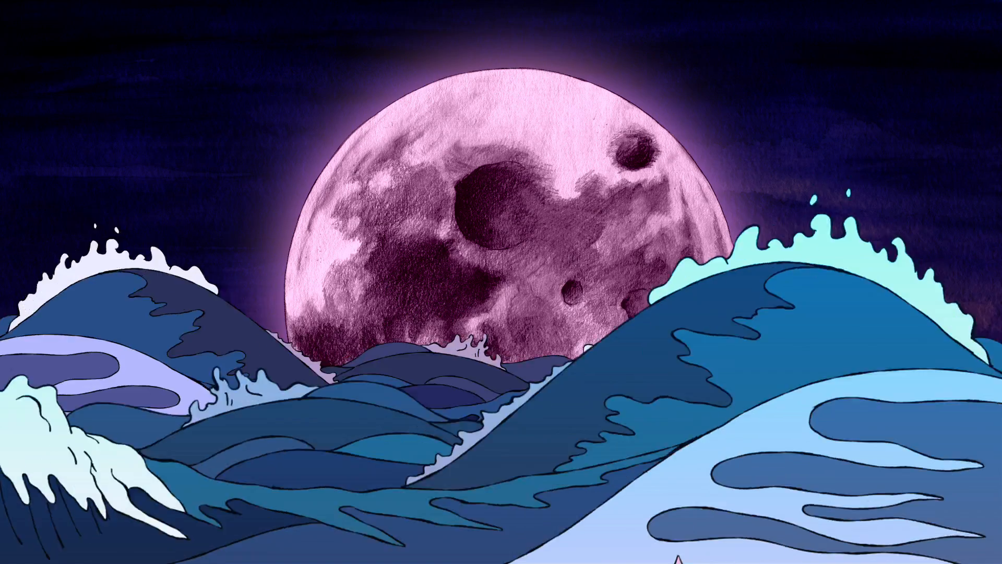